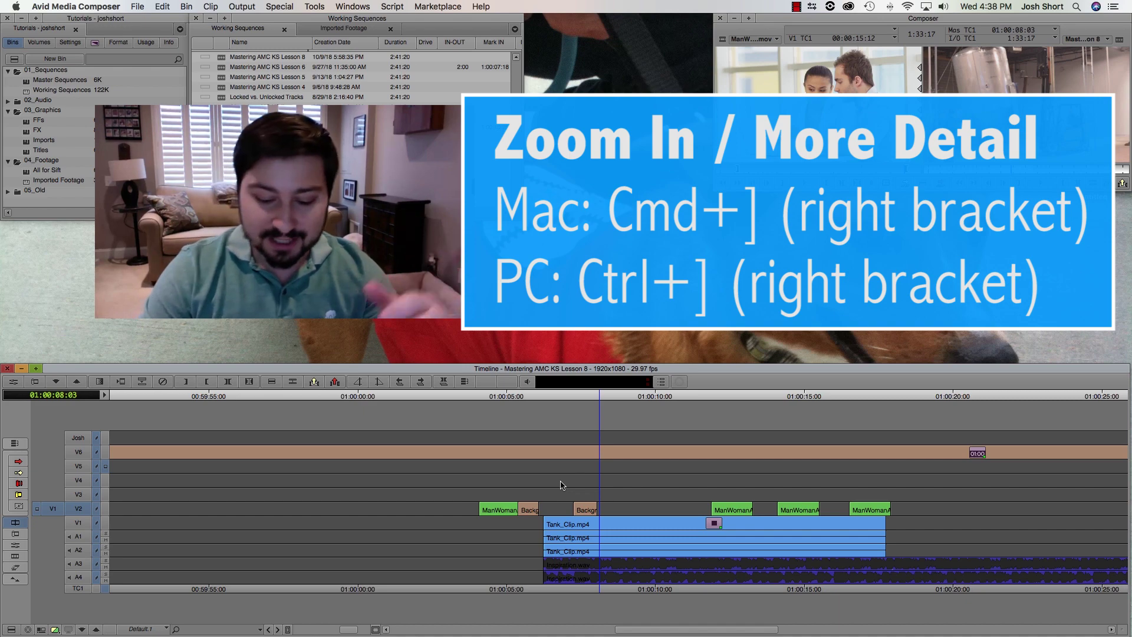
# - Zoom the timeline in and out around the position indicator to compare more and less detail
pyautogui.press('super+bracketright')
pyautogui.press('super+bracketright')
pyautogui.press('super+bracketright')
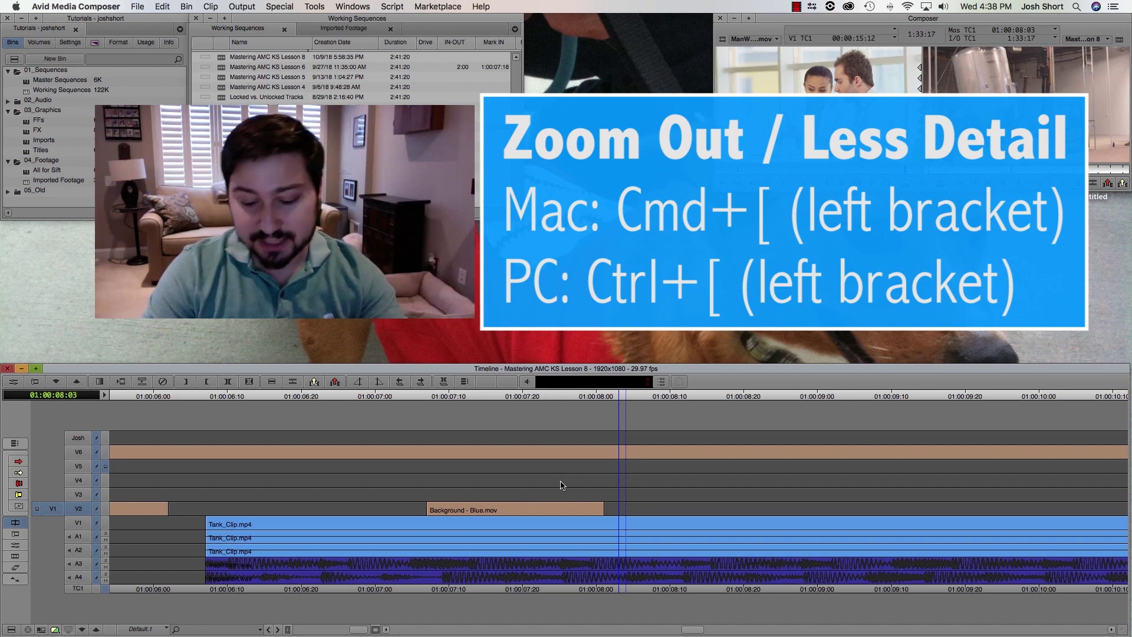
pyautogui.press('super+bracketleft')
pyautogui.press('super+bracketleft')
pyautogui.press('super+bracketleft')
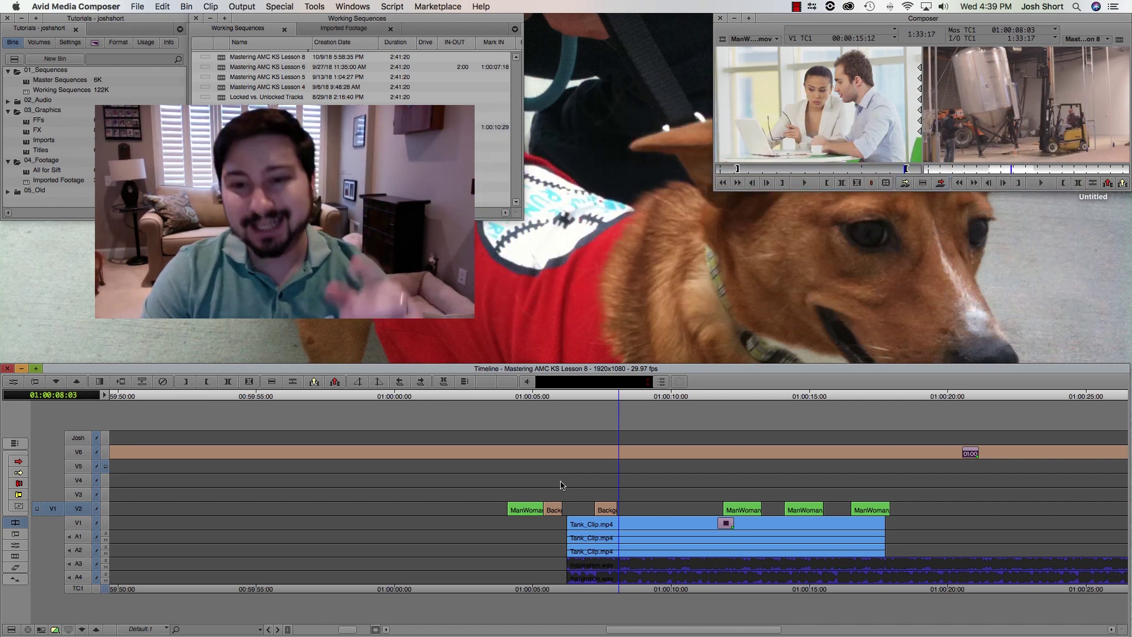
pyautogui.press('super+bracketright')
pyautogui.press('super+bracketright')
pyautogui.press('super+bracketright')
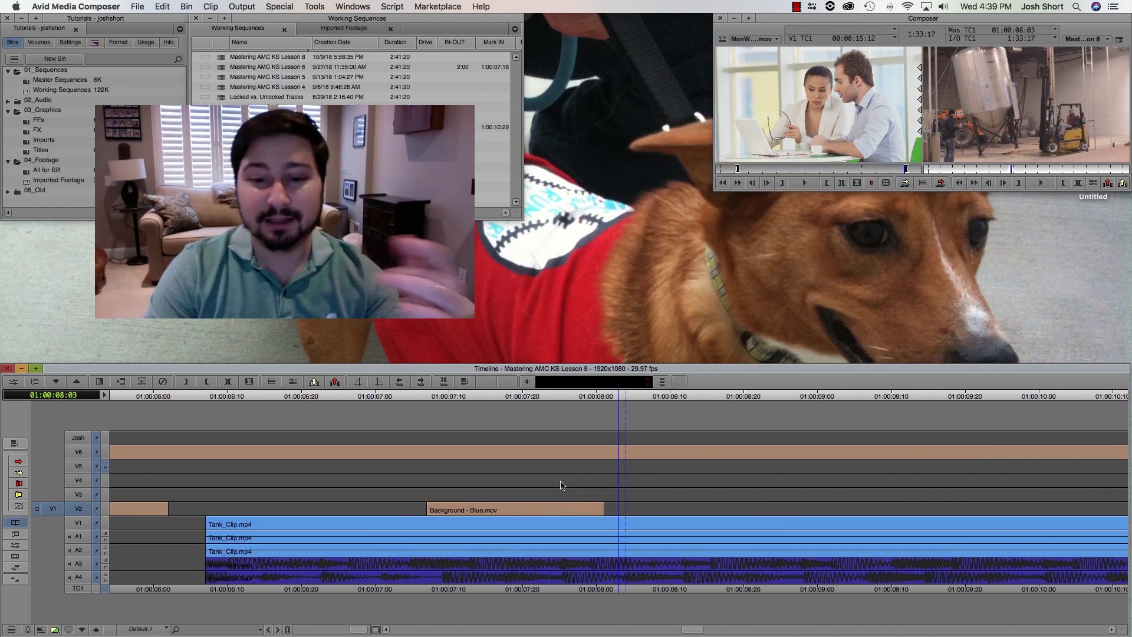
pyautogui.press('super+bracketleft')
pyautogui.press('super+bracketleft')
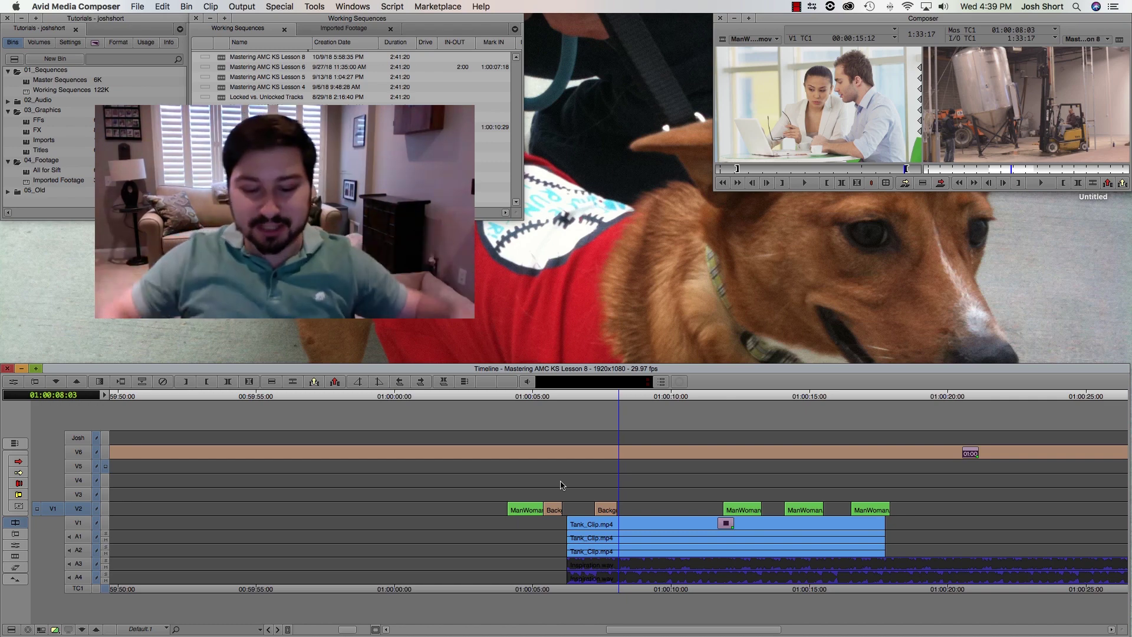
pyautogui.press('super+bracketright')
pyautogui.press('super+bracketright')
pyautogui.press('super+bracketright')
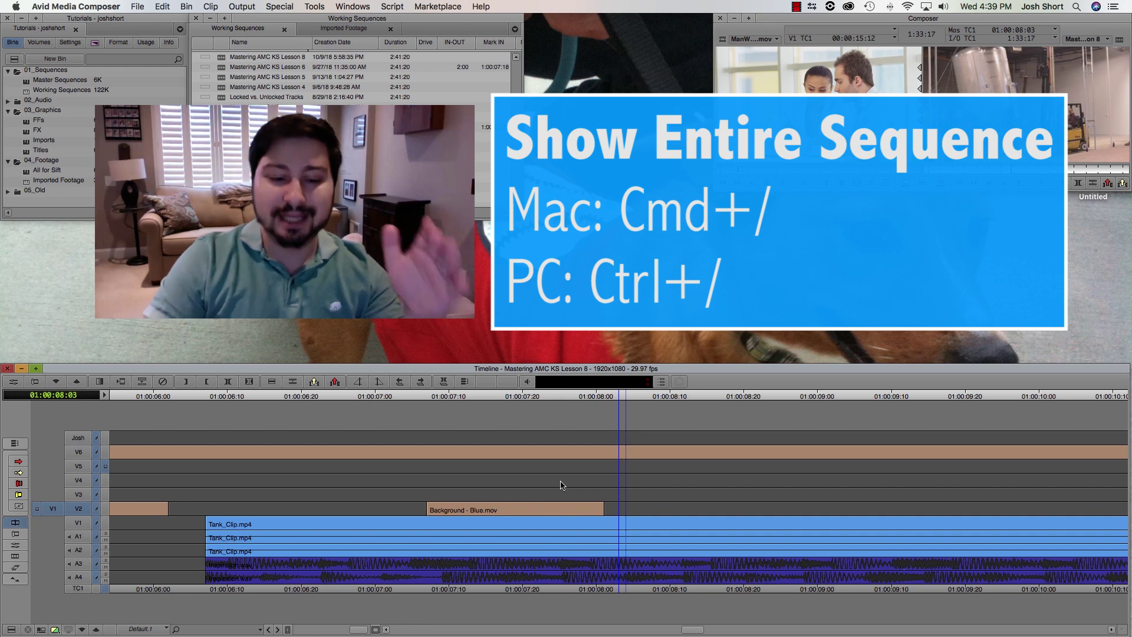
# - Show the entire sequence in the timeline and move the position indicator to 01:00:08:10
pyautogui.press('super+slash')
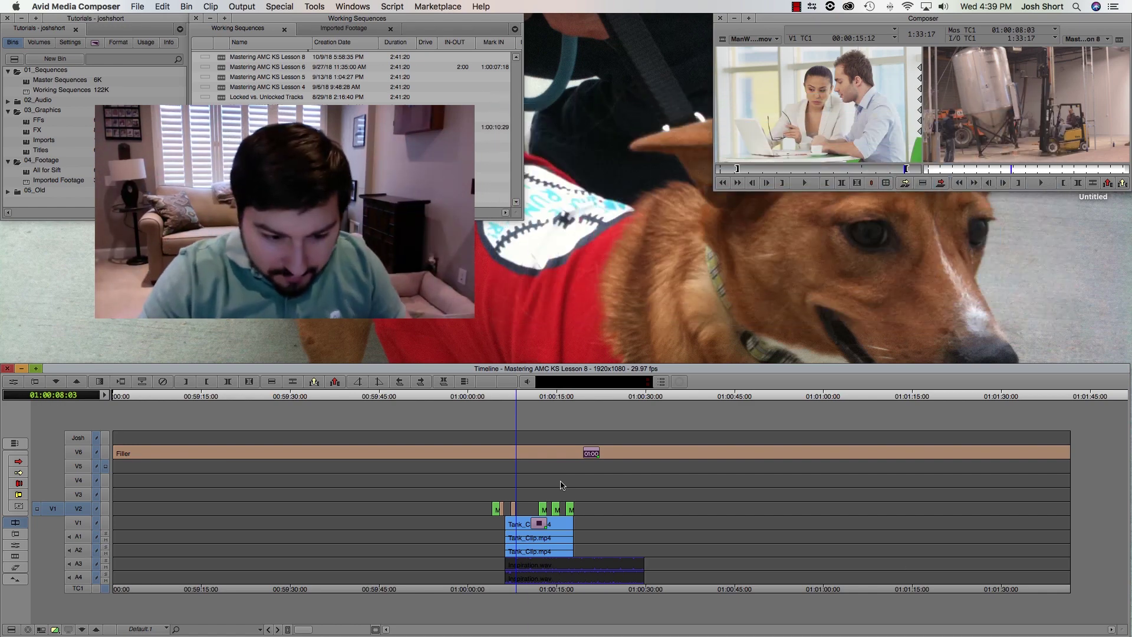
pyautogui.press('super+bracketright')
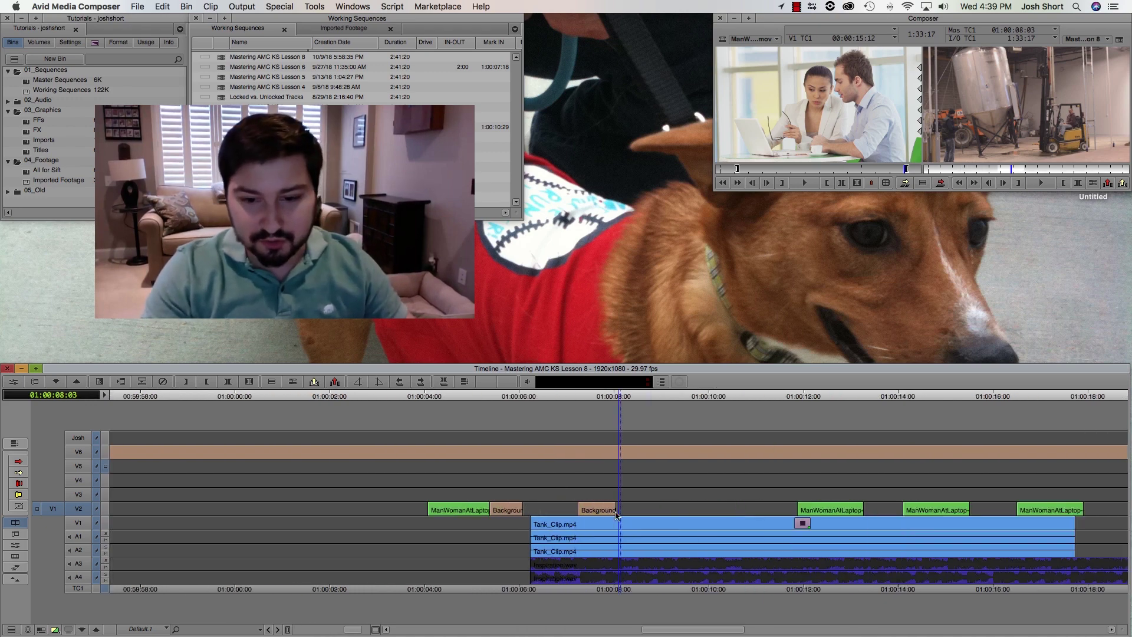
pyautogui.click(630, 522)
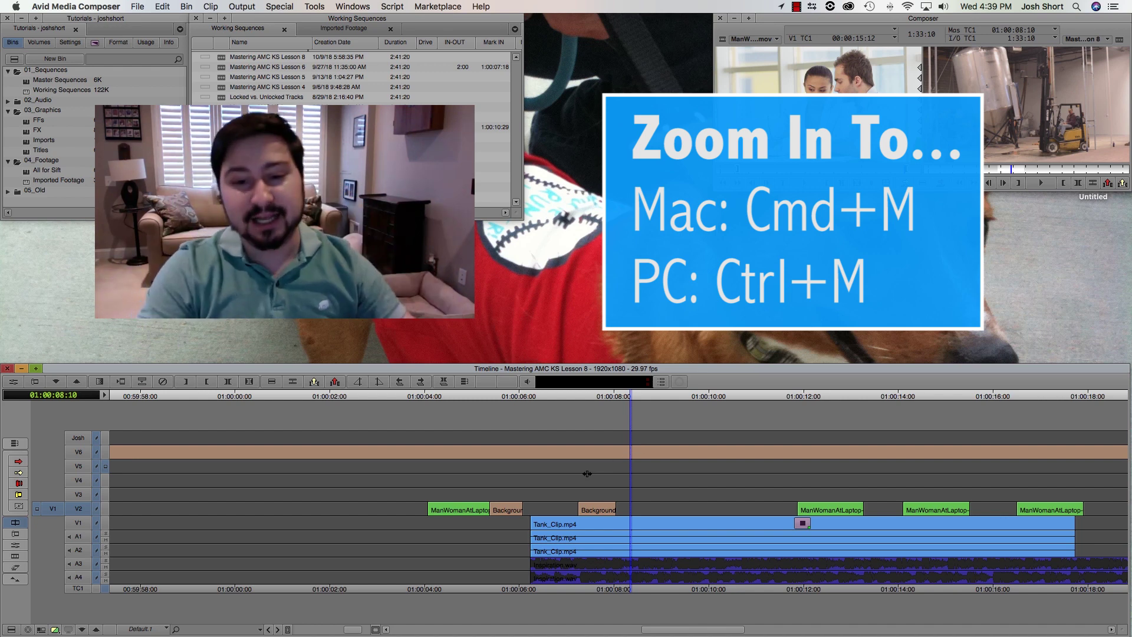
# - Zoom the timeline in to the range spanning the clips on V2, and zoom back out
pyautogui.moveTo(387, 492); pyautogui.dragTo(1104, 506)
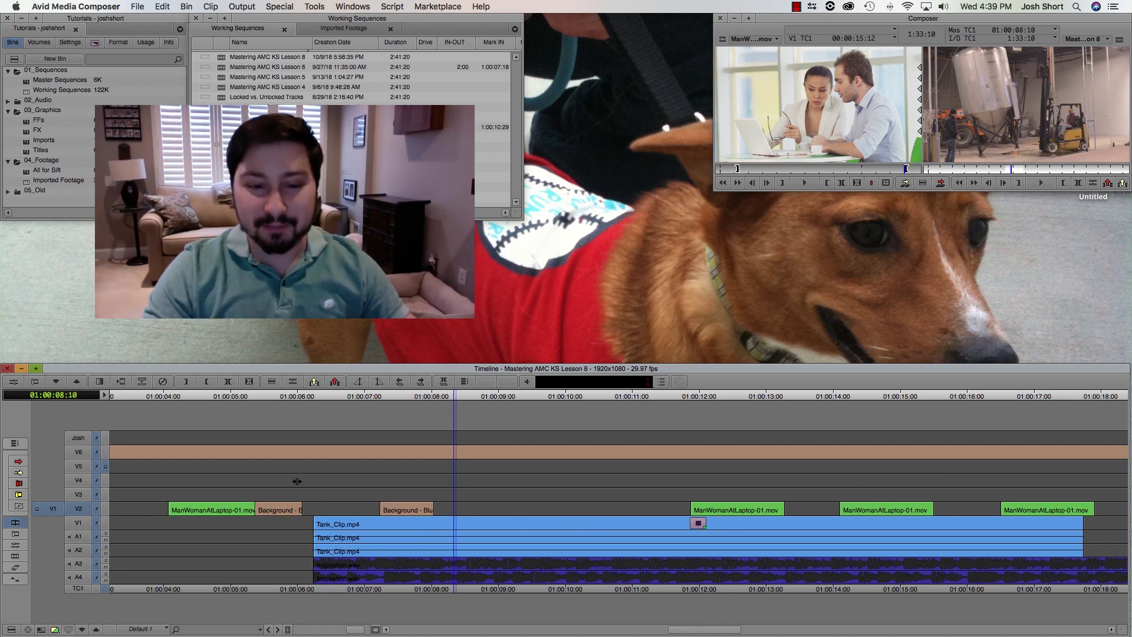
pyautogui.press('super+bracketright')
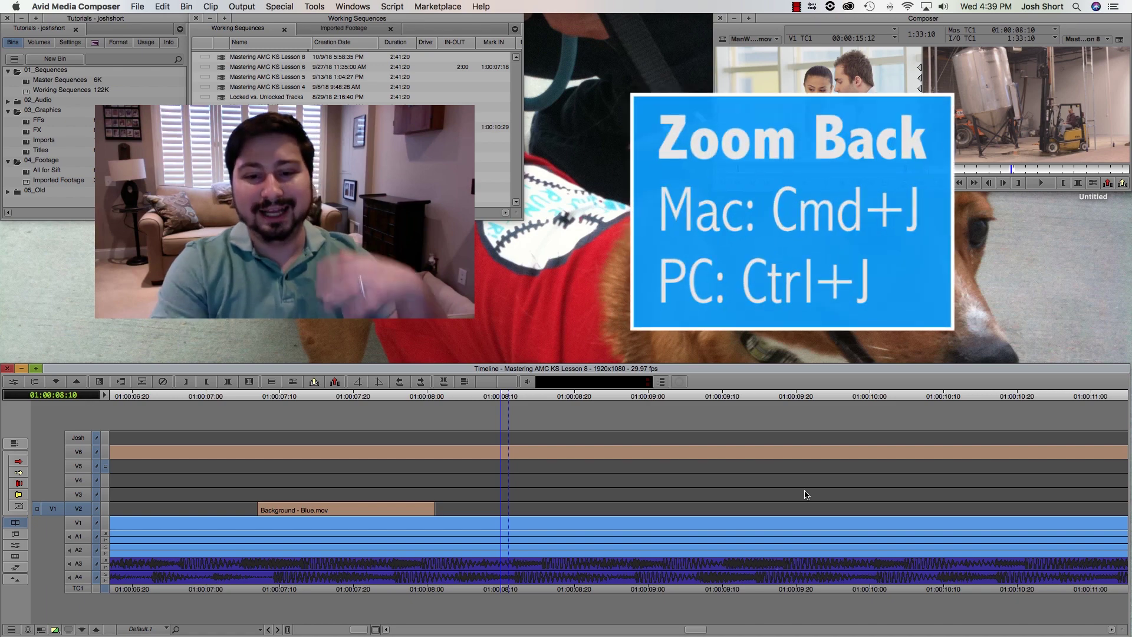
pyautogui.press('super+j')
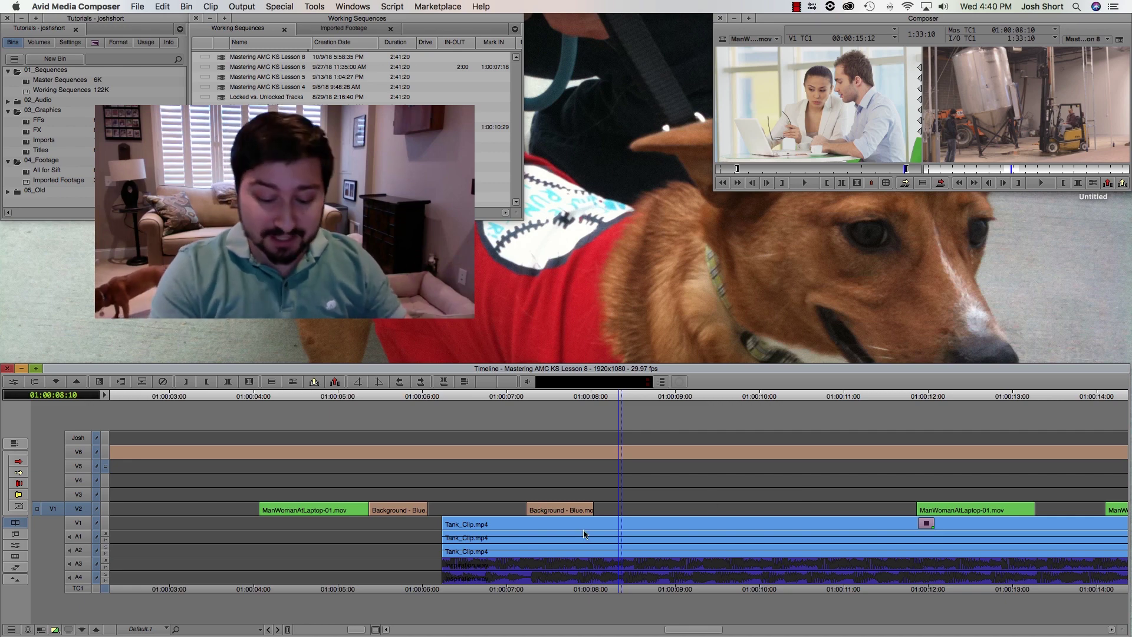
# - Zoom in to the timeline range around the first ManWomanAtLaptop-01.mov and Background - Blue.mov clips on V2
pyautogui.press('super+bracketleft')
pyautogui.press('super+bracketleft')
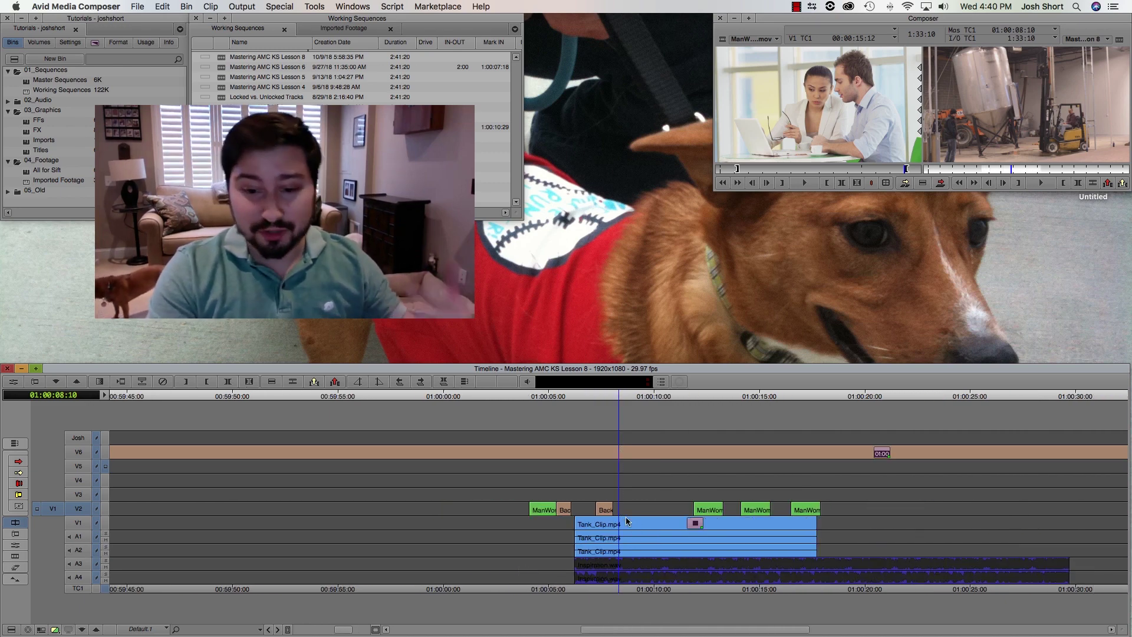
pyautogui.press('super+m')
pyautogui.moveTo(507, 509); pyautogui.dragTo(650, 514)
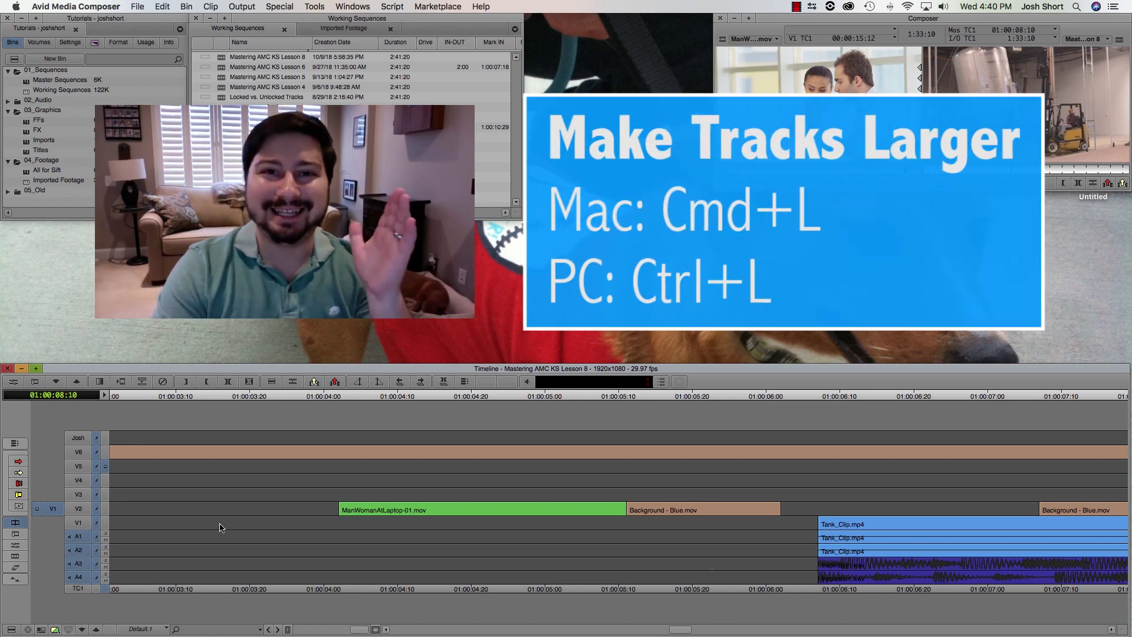
# - Enlarge the height of the selected tracks V2 and A1 to A4 in the timeline
pyautogui.press('super+l')
pyautogui.press('super+l')
pyautogui.press('super+l')
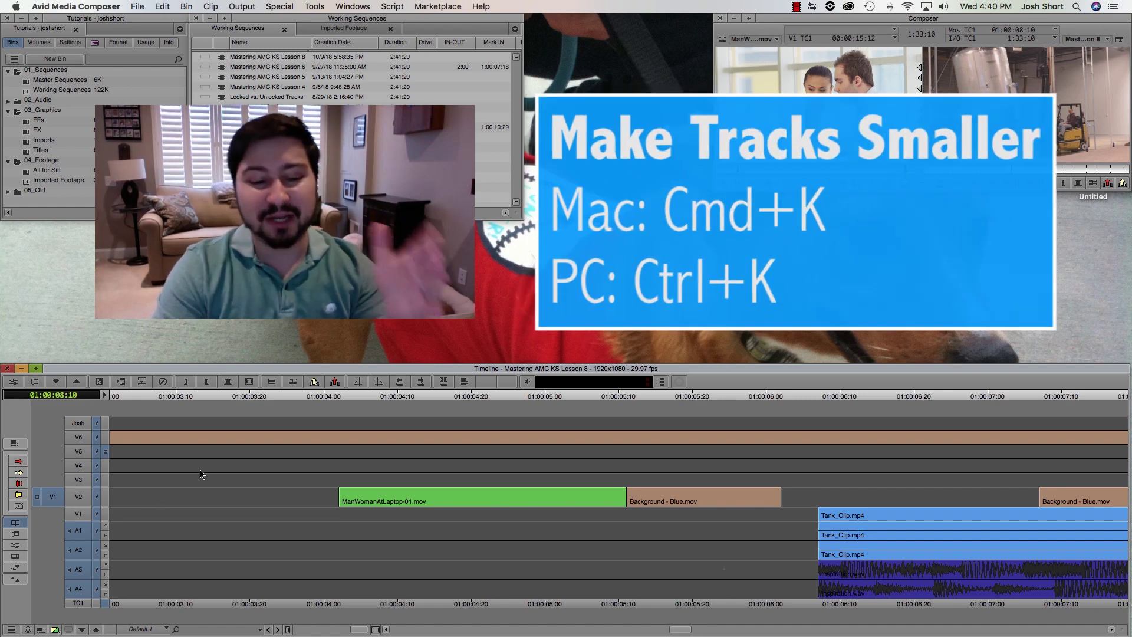
# - Shrink the selected tracks V2 and A1 to A4 to a very small height
pyautogui.press('super+k')
pyautogui.press('super+k')
pyautogui.press('super+k')
pyautogui.press('super+k')
pyautogui.press('super+k')
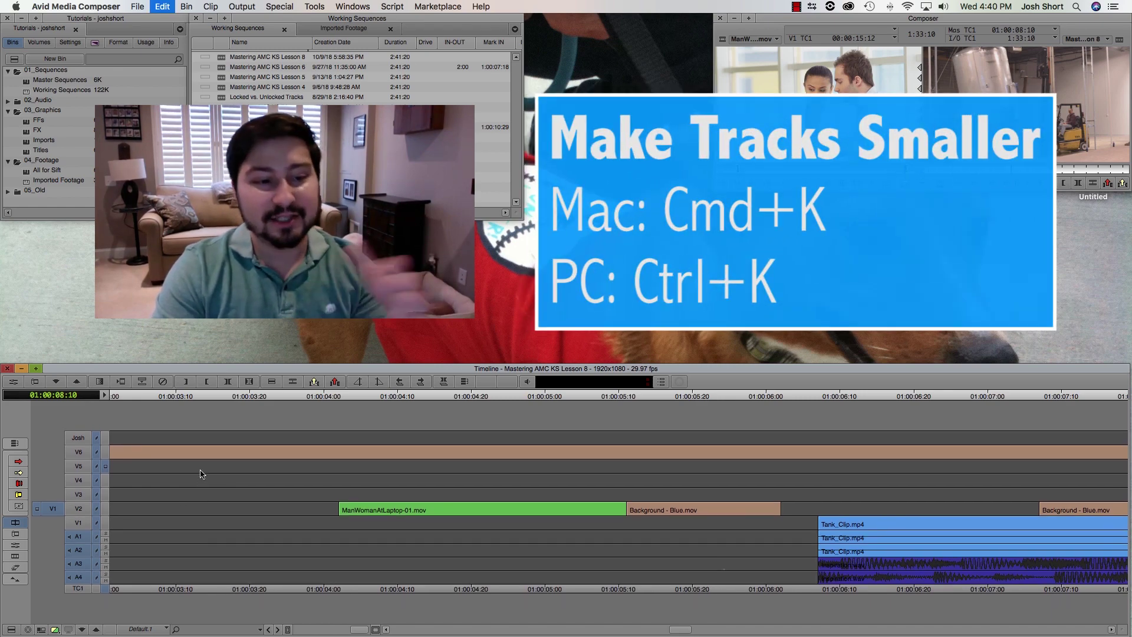
pyautogui.press('super+k')
pyautogui.press('super+k')
pyautogui.press('super+k')
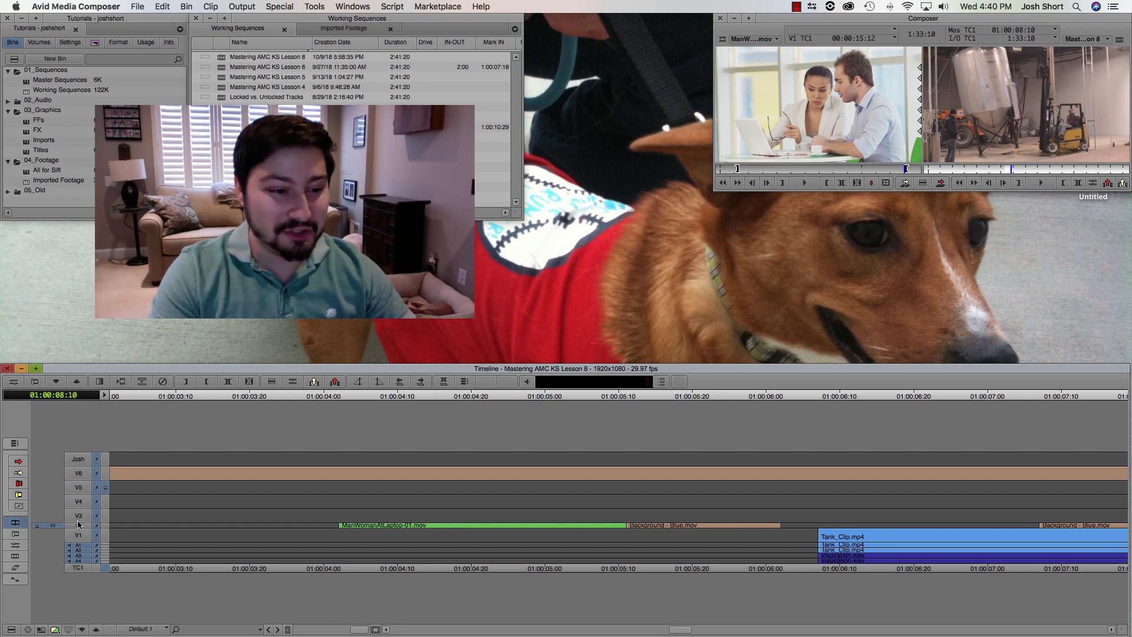
# - Clear the source monitor and load the Default timeline view
pyautogui.click(755, 39)
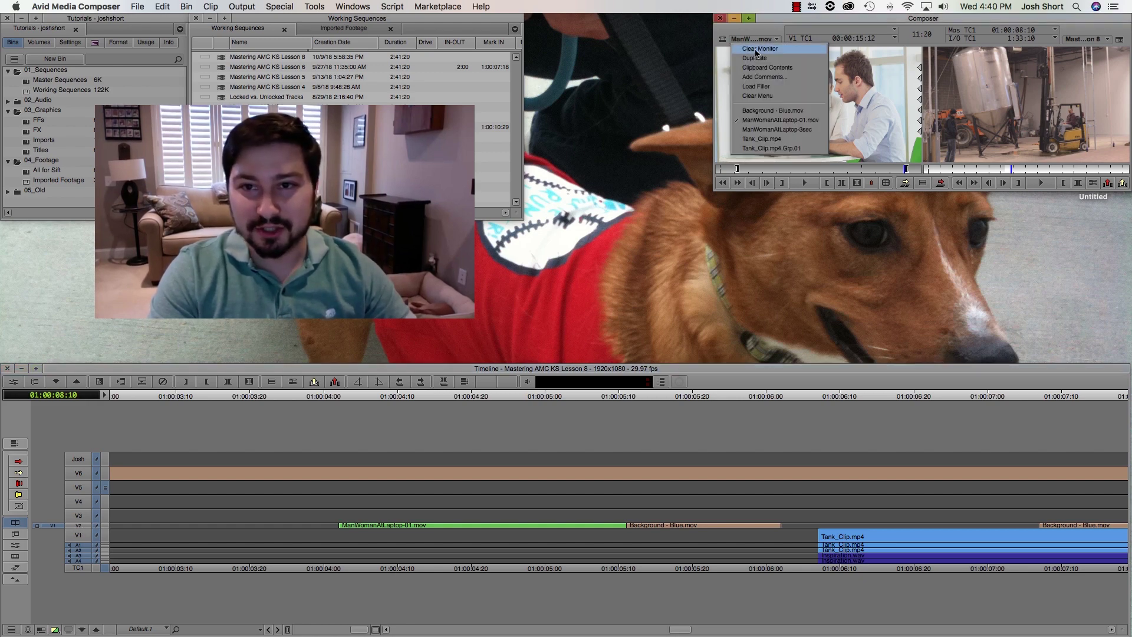
pyautogui.click(758, 50)
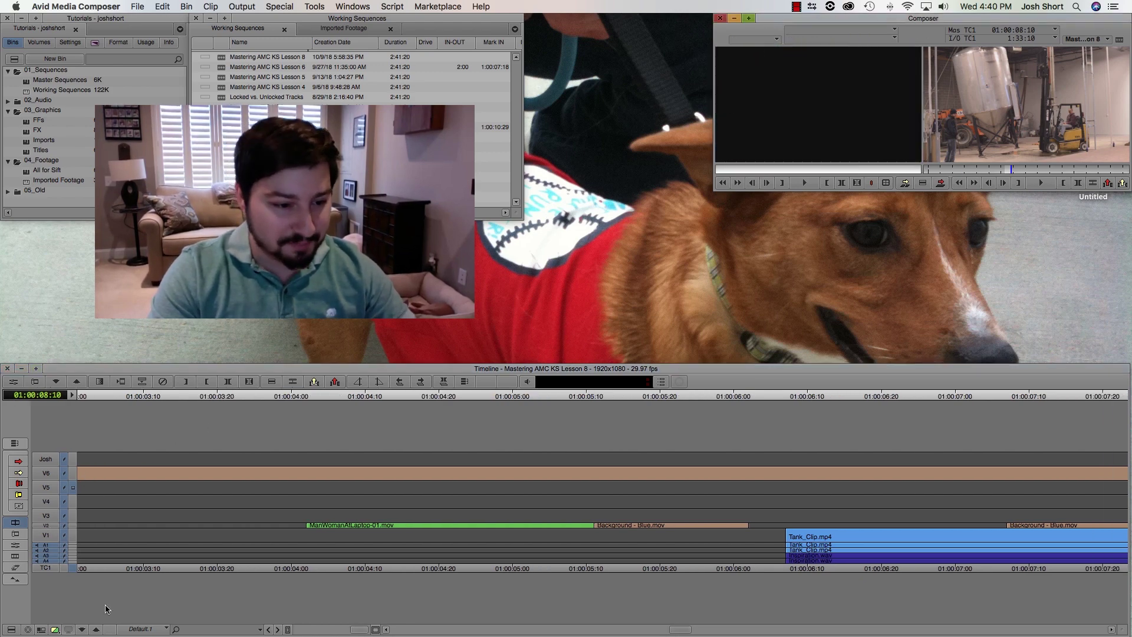
pyautogui.click(166, 628)
pyautogui.click(188, 595)
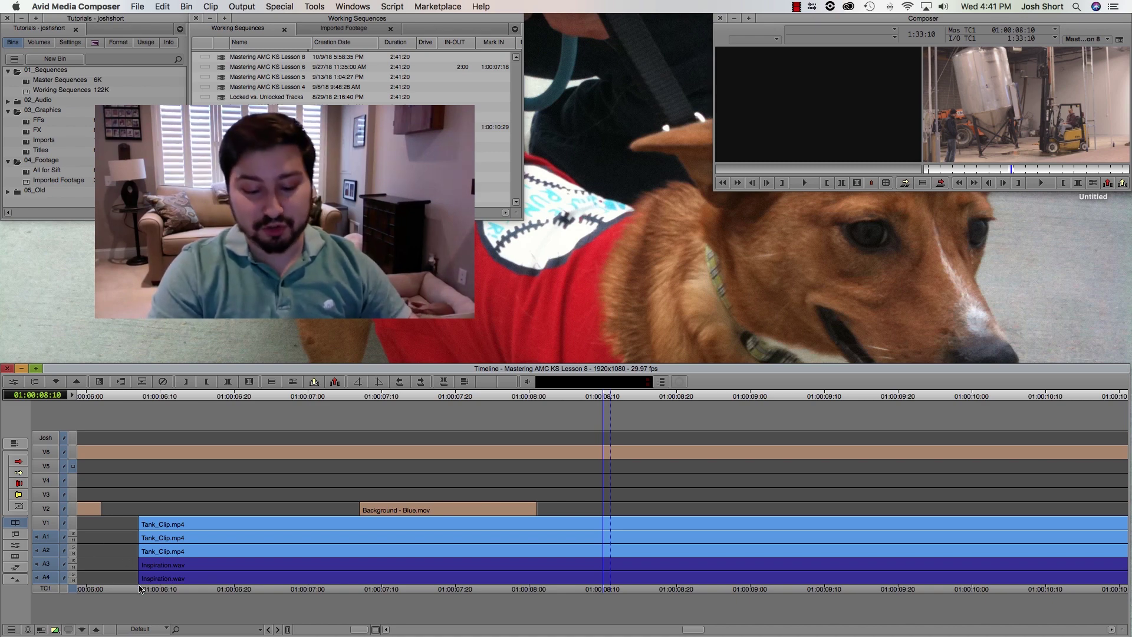
# - Reduce the height of audio tracks A1 to A4 to a very thin size
pyautogui.press('super+k')
pyautogui.press('super+k')
pyautogui.press('super+k')
pyautogui.press('super+k')
pyautogui.press('super+k')
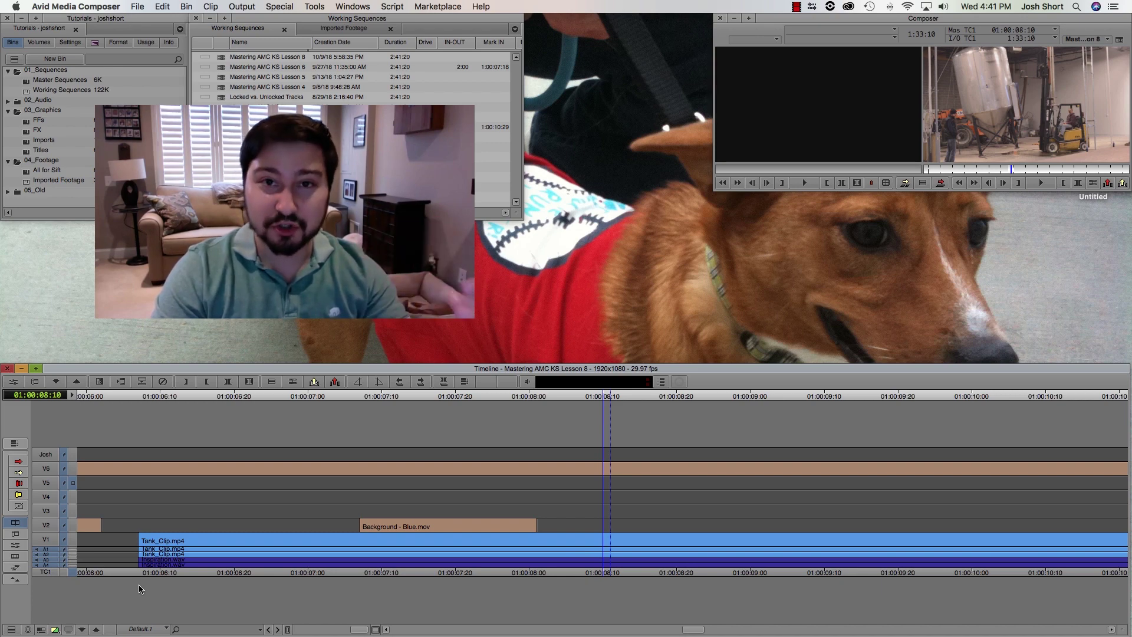
# - Enlarge audio tracks A1 to A4 until they are taller than the video tracks
pyautogui.press('super+l')
pyautogui.press('super+l')
pyautogui.press('super+l')
pyautogui.press('super+l')
pyautogui.press('super+l')
pyautogui.press('super+l')
pyautogui.press('super+l')
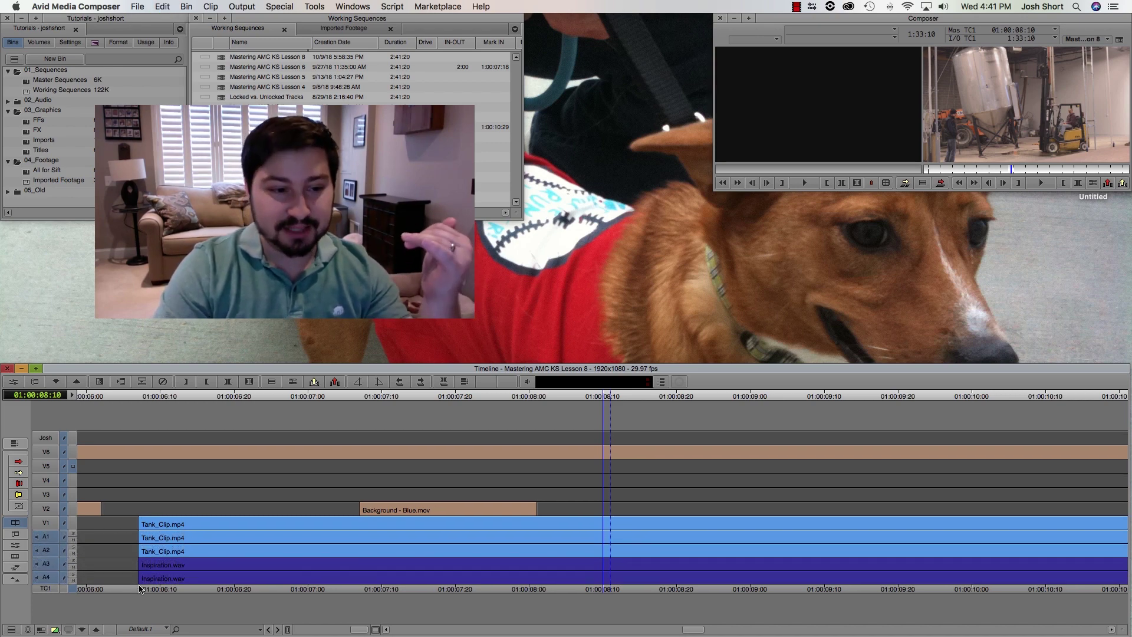
pyautogui.press('super+l')
pyautogui.press('super+l')
pyautogui.press('super+l')
pyautogui.press('super+l')
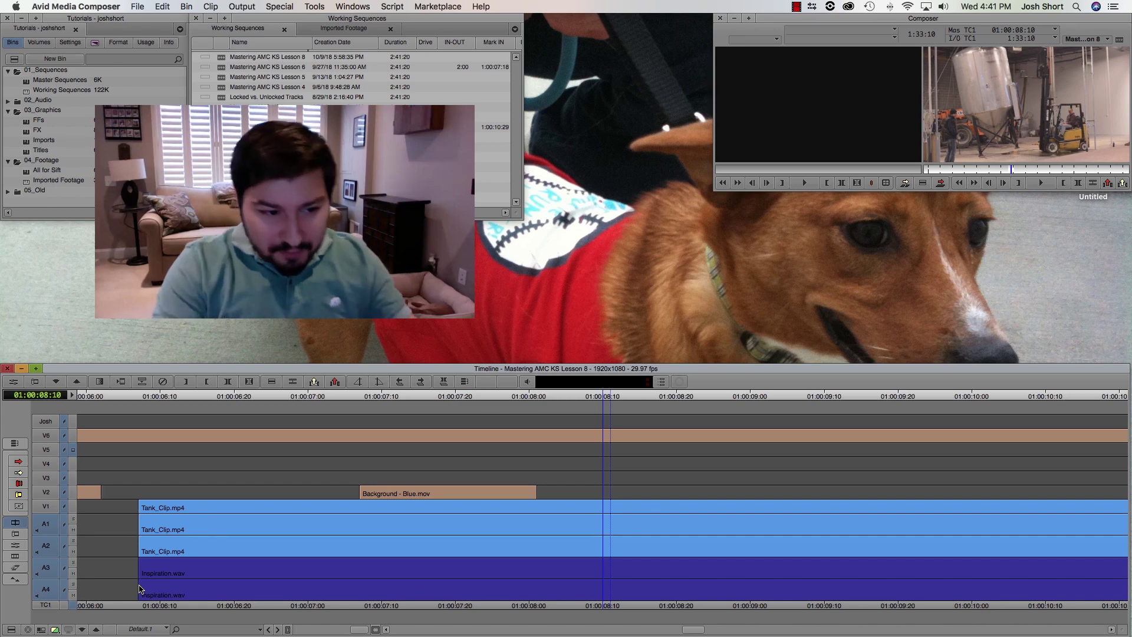
# - Reset the track heights by loading the saved Default timeline view
pyautogui.click(141, 629)
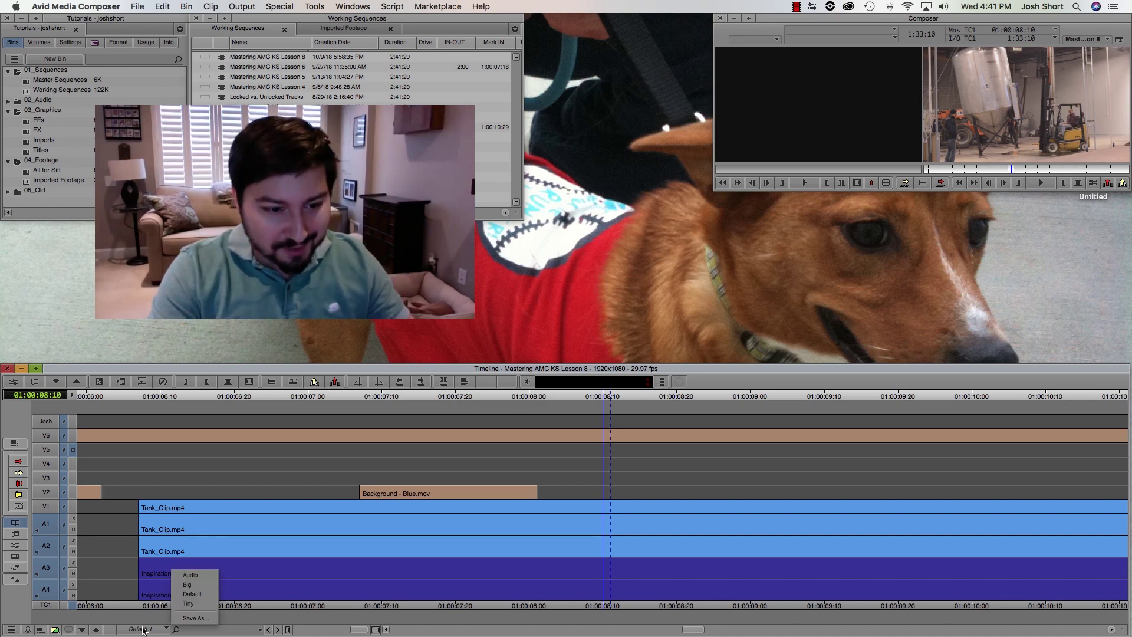
pyautogui.click(177, 599)
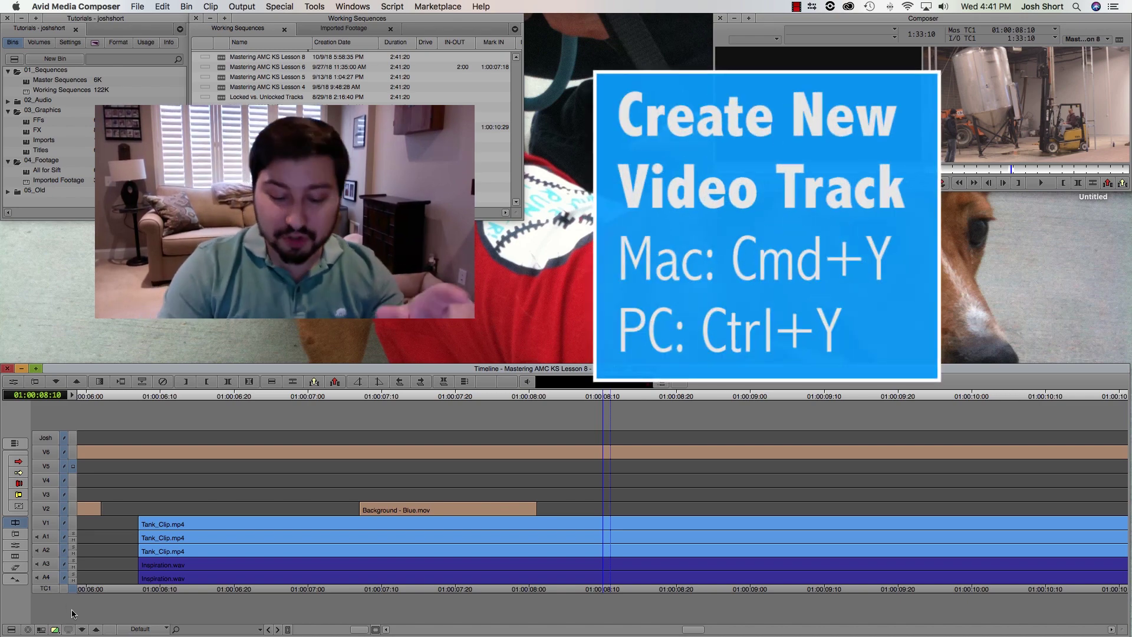
# - Add three new video tracks, V7 to V9, above V6 and delete them again
pyautogui.press('super+y')
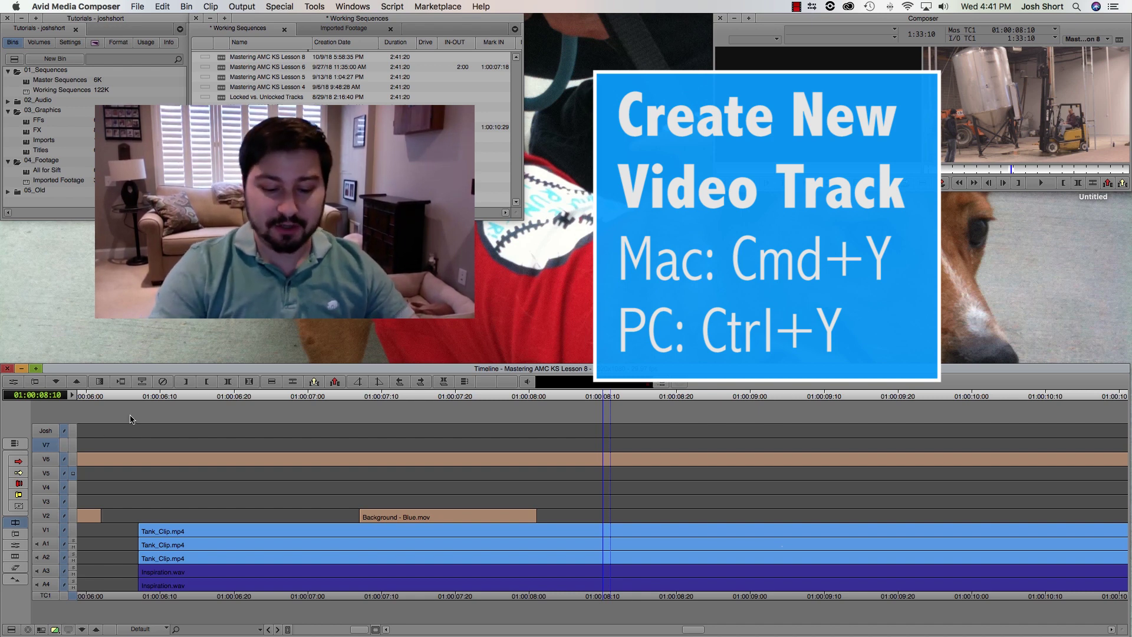
pyautogui.press('super+y')
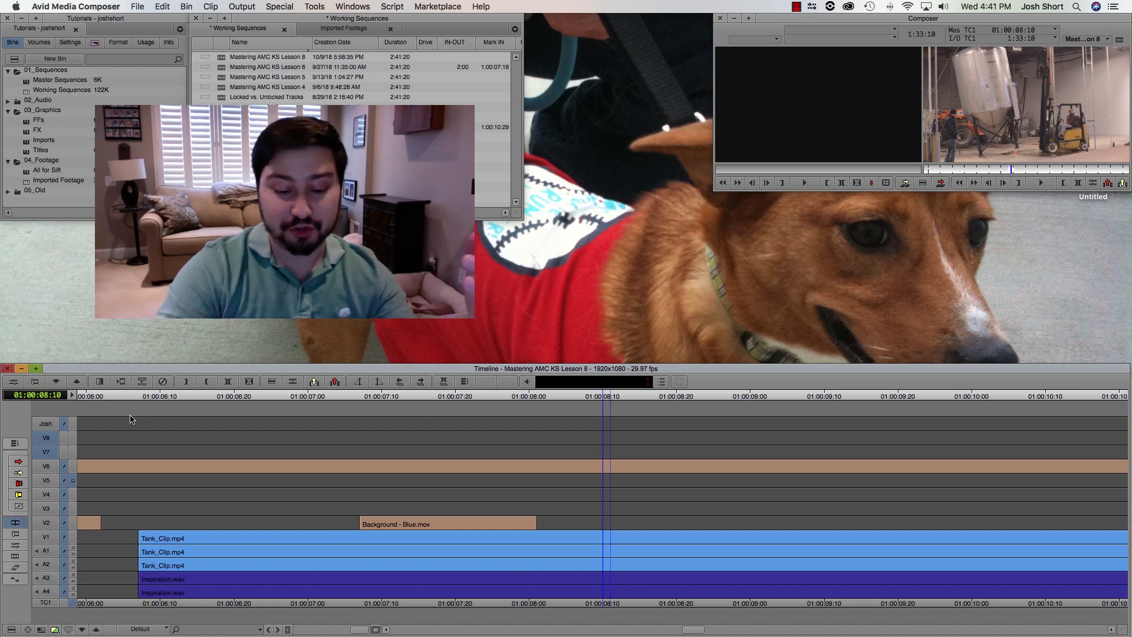
pyautogui.press('super+y')
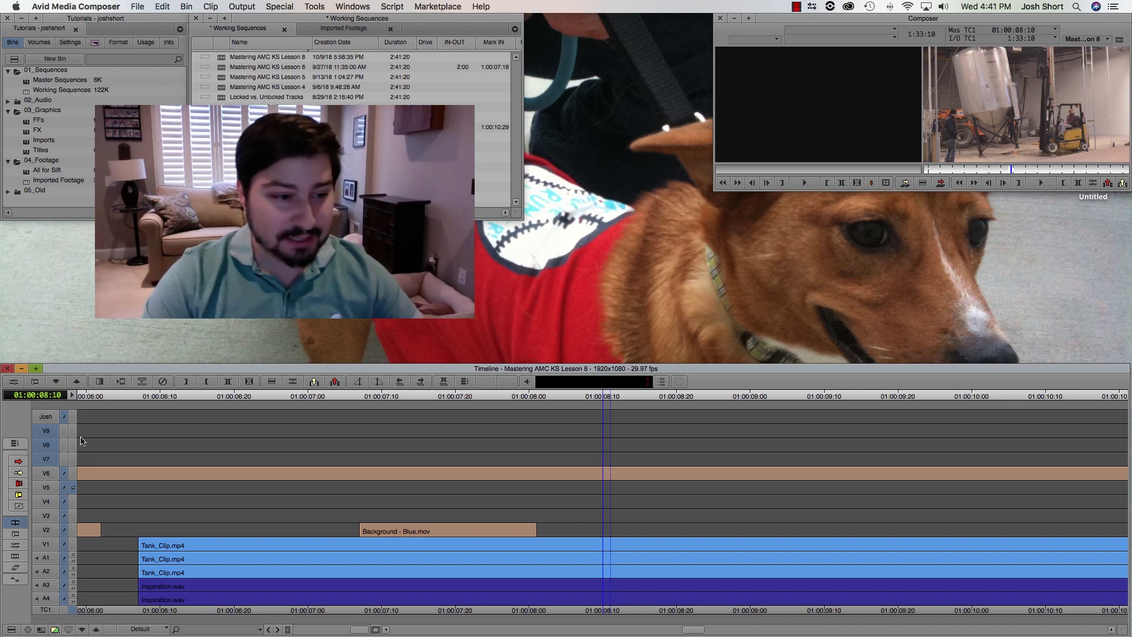
pyautogui.press('Delete')
pyautogui.click(557, 332)
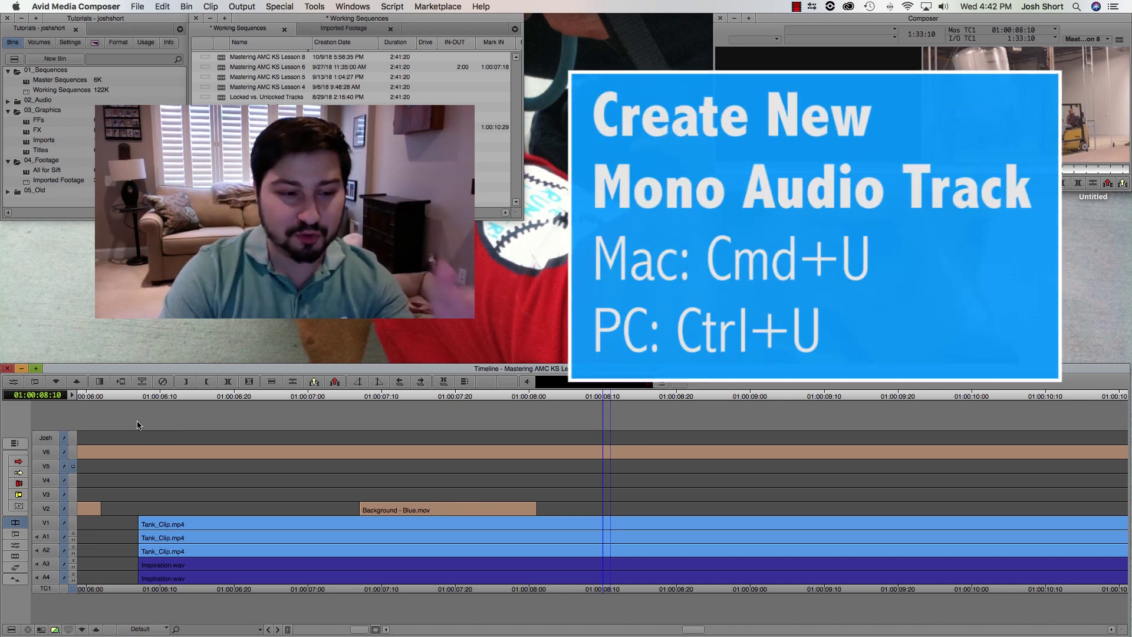
# - Add two mono audio tracks and one stereo audio track below A4, and delete all three
pyautogui.press('super+u')
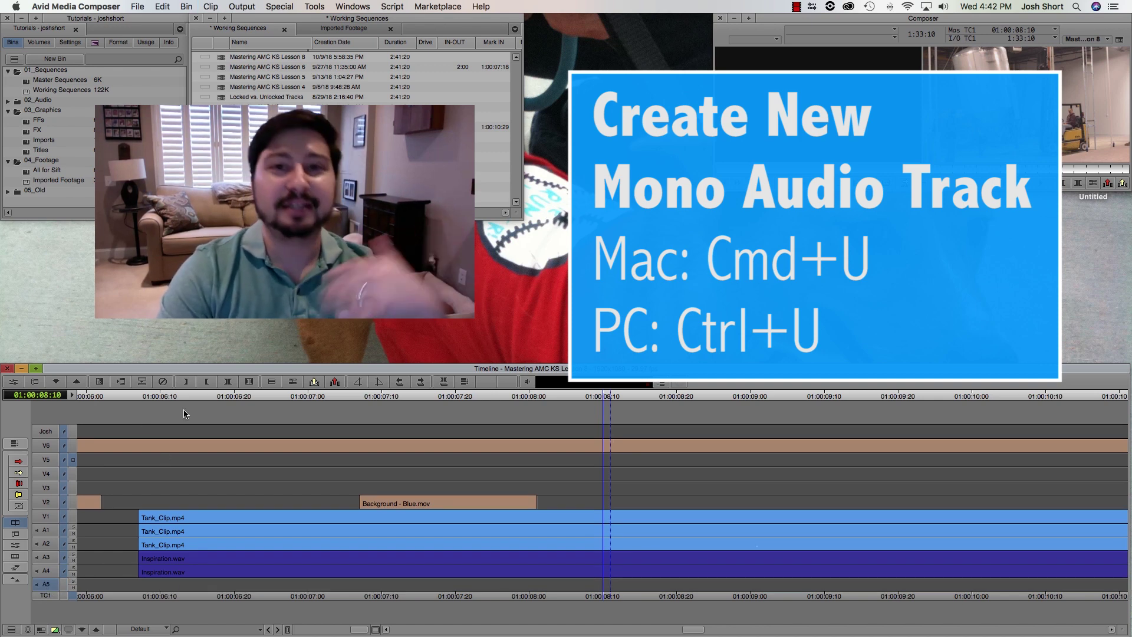
pyautogui.press('super+u')
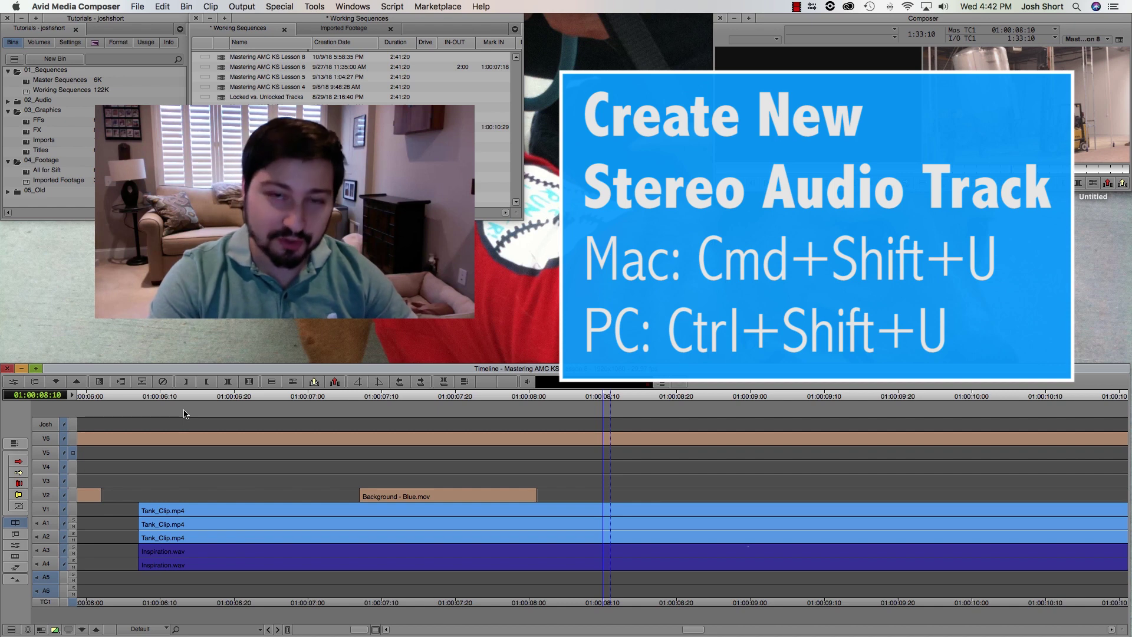
pyautogui.press('super+shift+u')
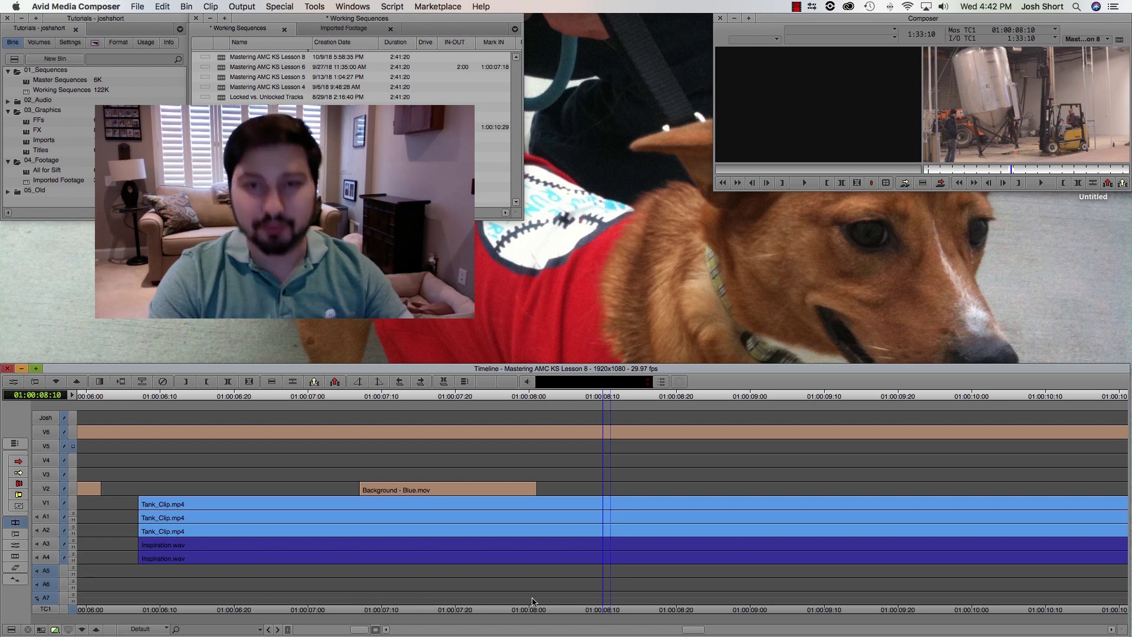
pyautogui.press('Delete')
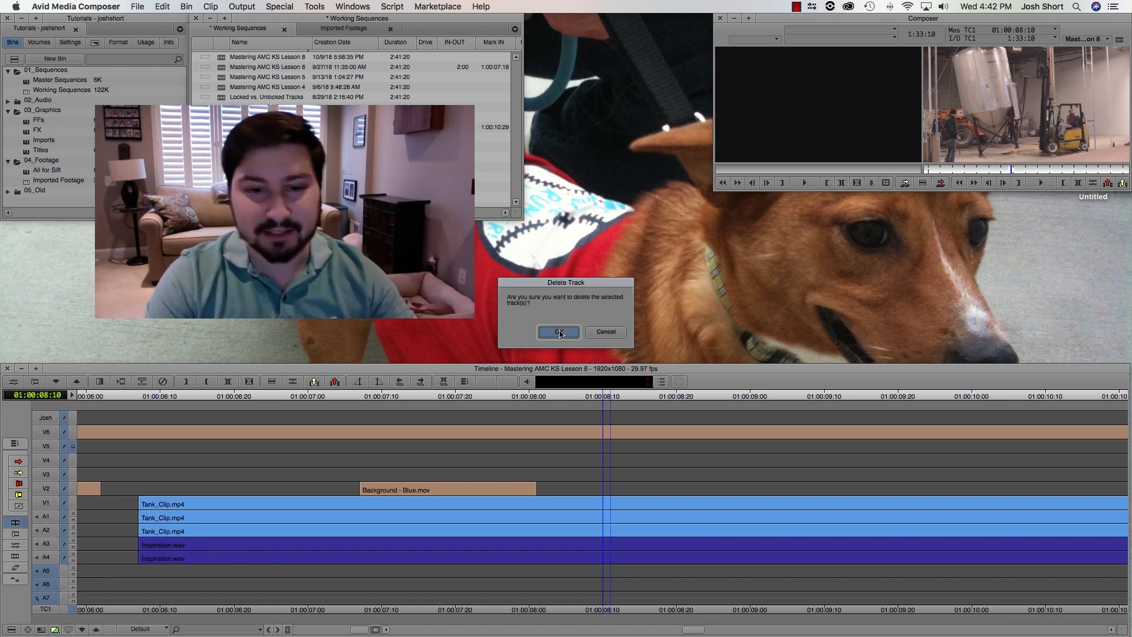
pyautogui.click(559, 332)
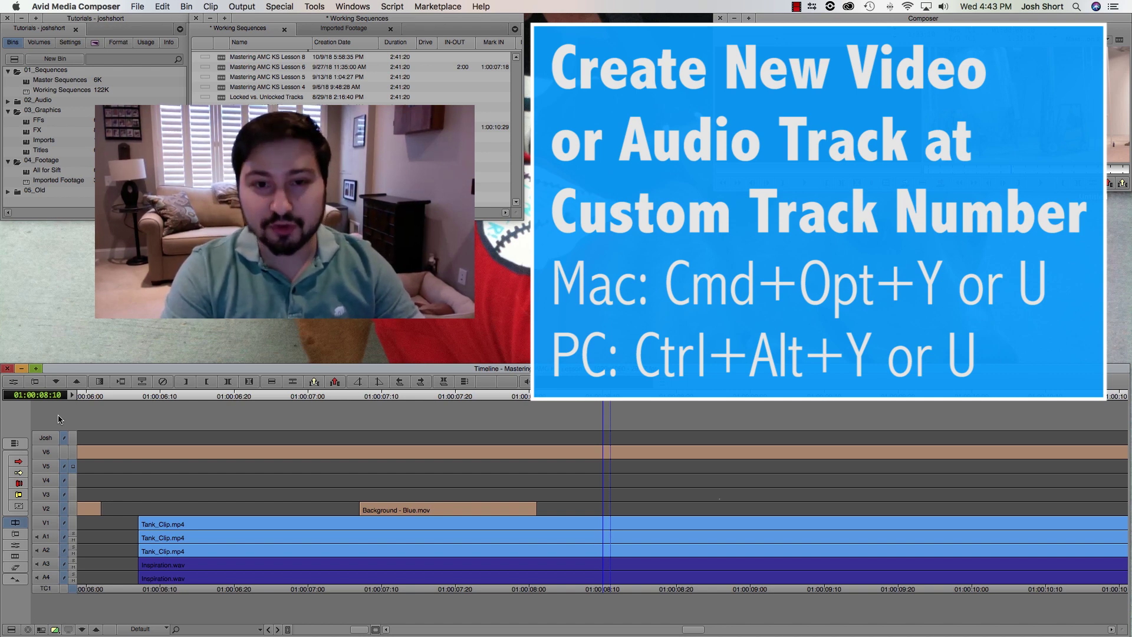
# - Add a new video track with the custom track number 15
pyautogui.press('super+alt+y')
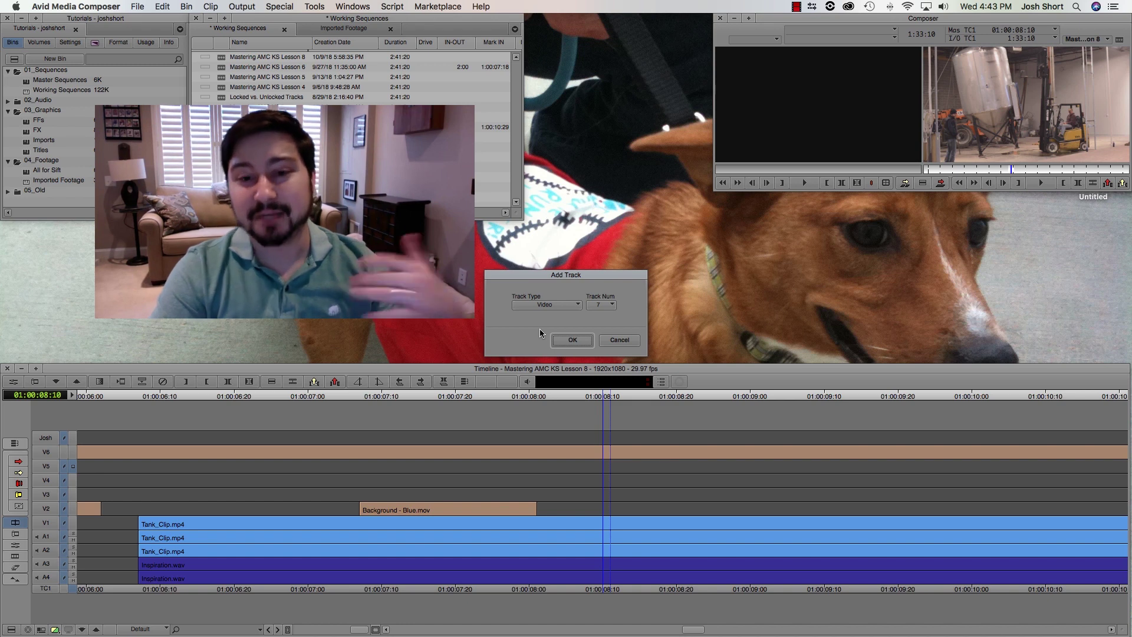
pyautogui.click(535, 306)
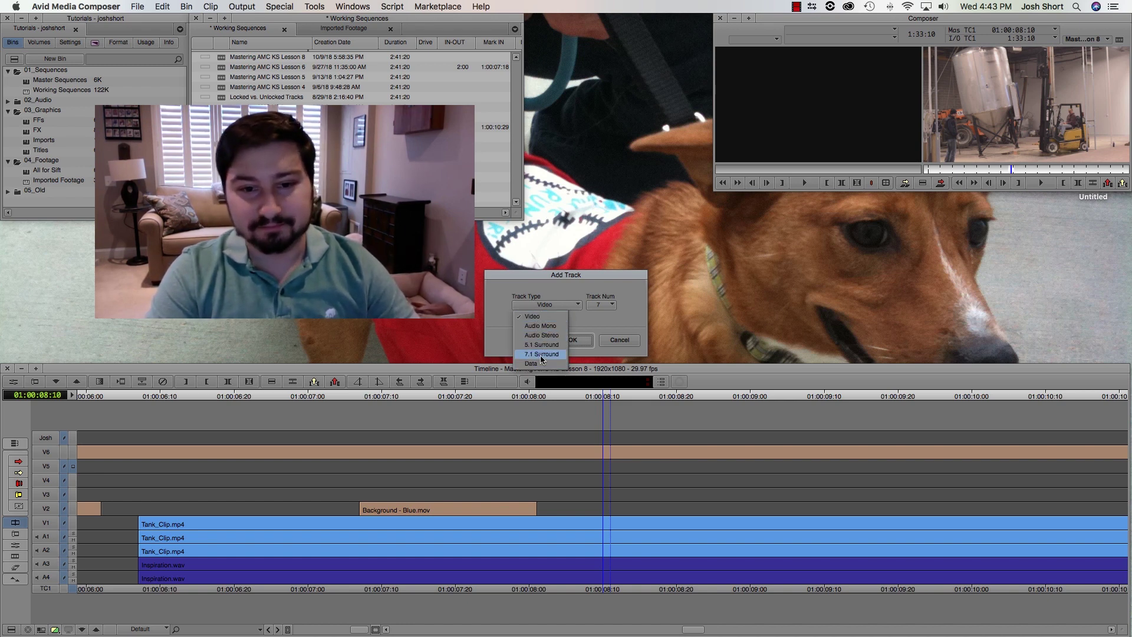
pyautogui.click(506, 324)
pyautogui.click(600, 305)
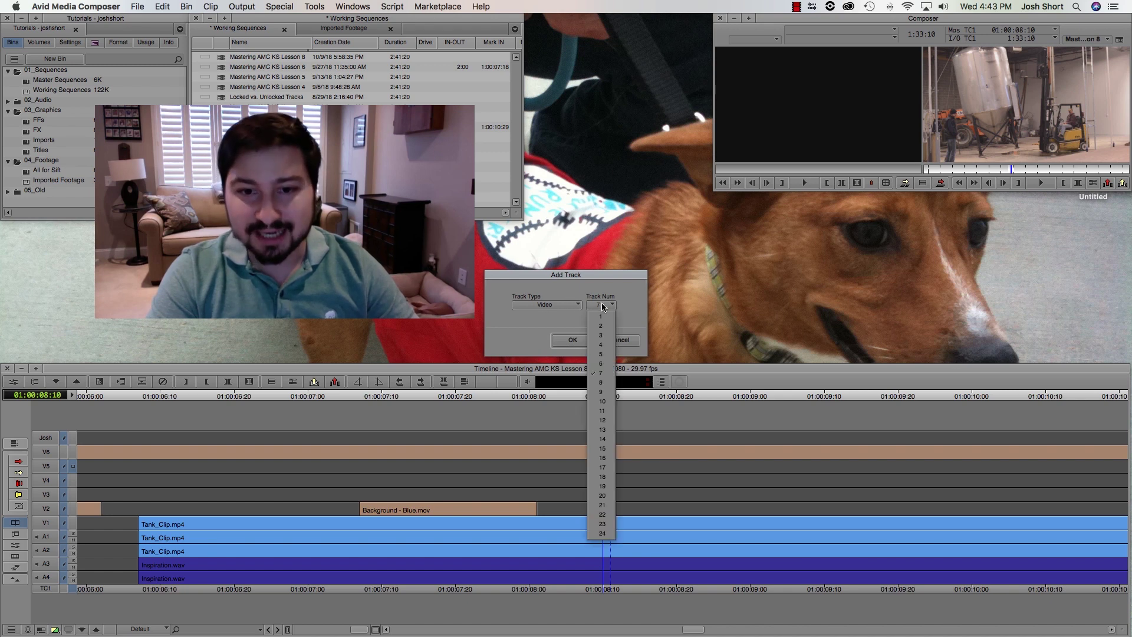
pyautogui.click(603, 449)
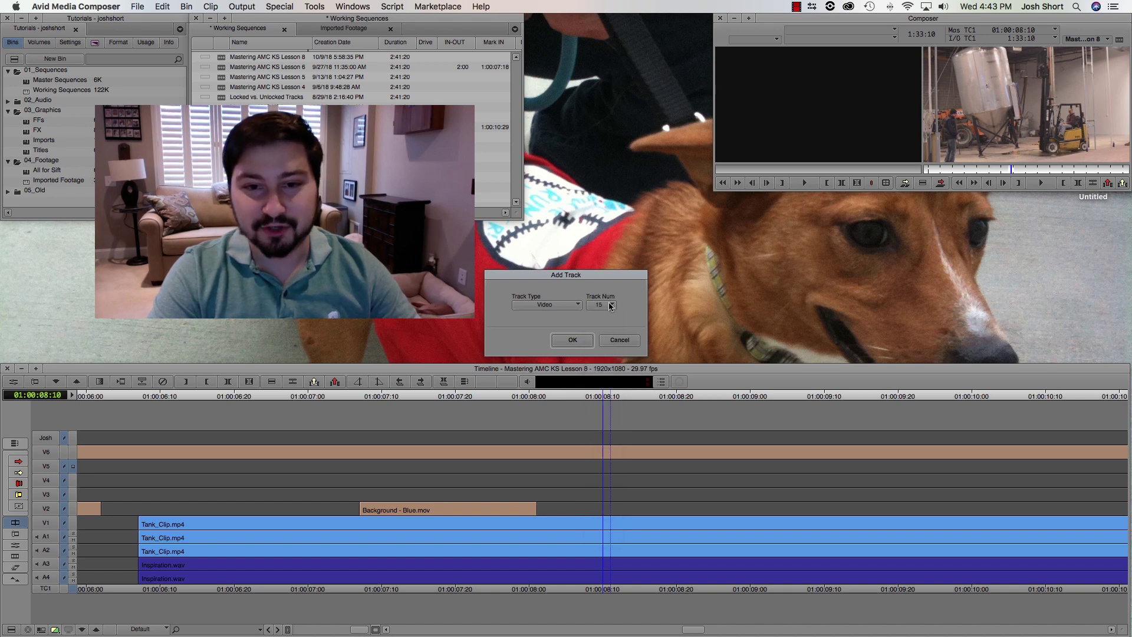
pyautogui.click(572, 340)
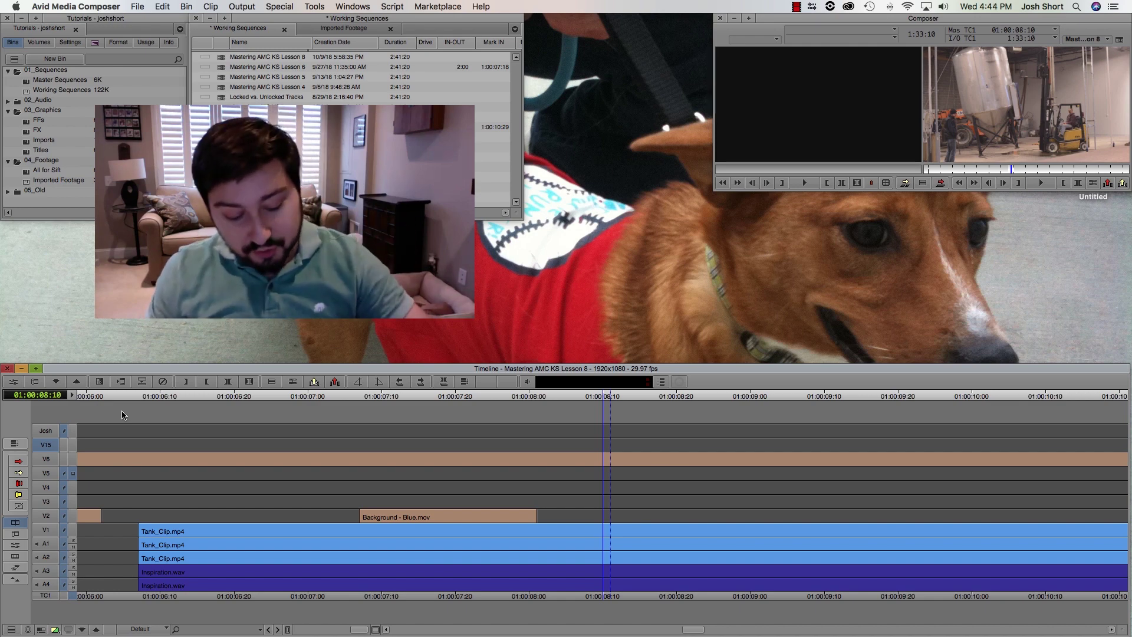
# - Add another video track with the custom track number 12
pyautogui.press('super+alt+y')
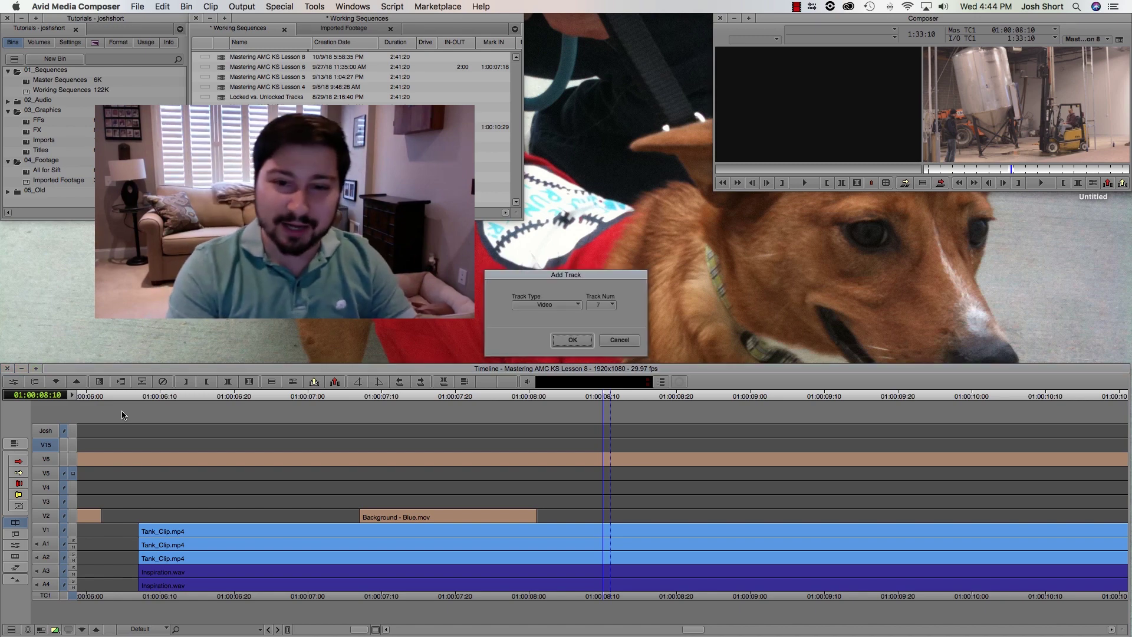
pyautogui.click(599, 304)
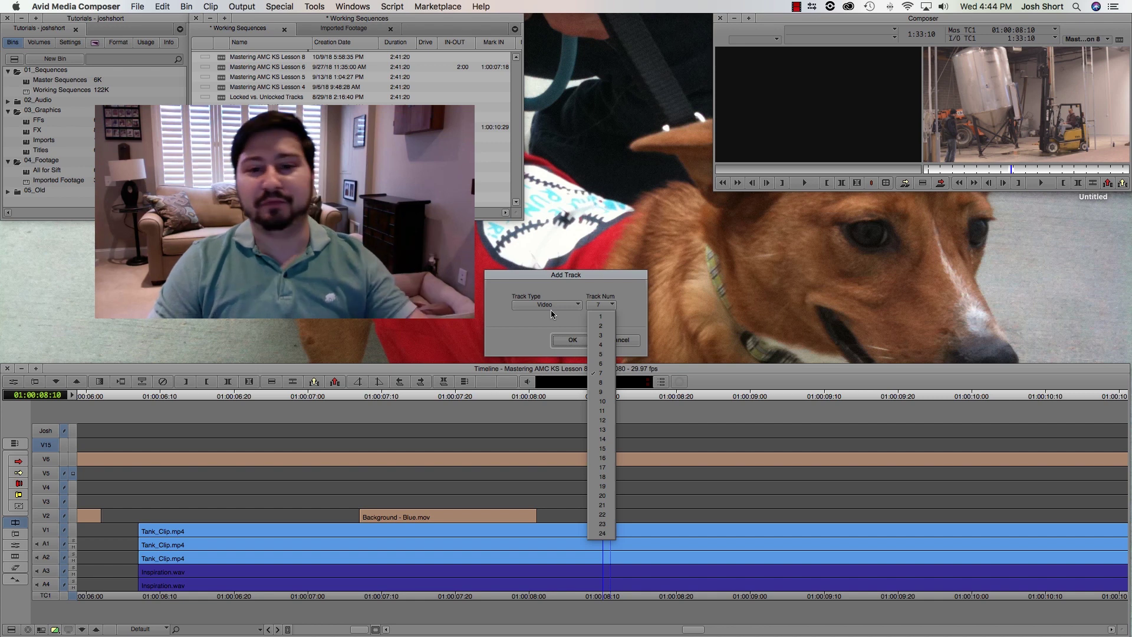
pyautogui.click(599, 421)
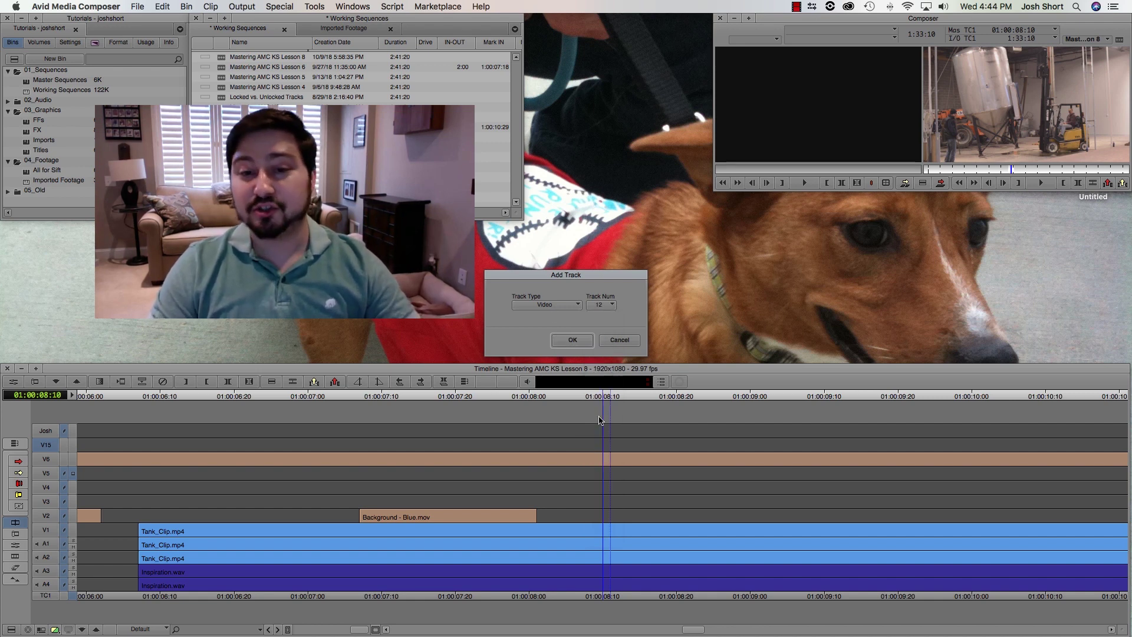
pyautogui.click(573, 341)
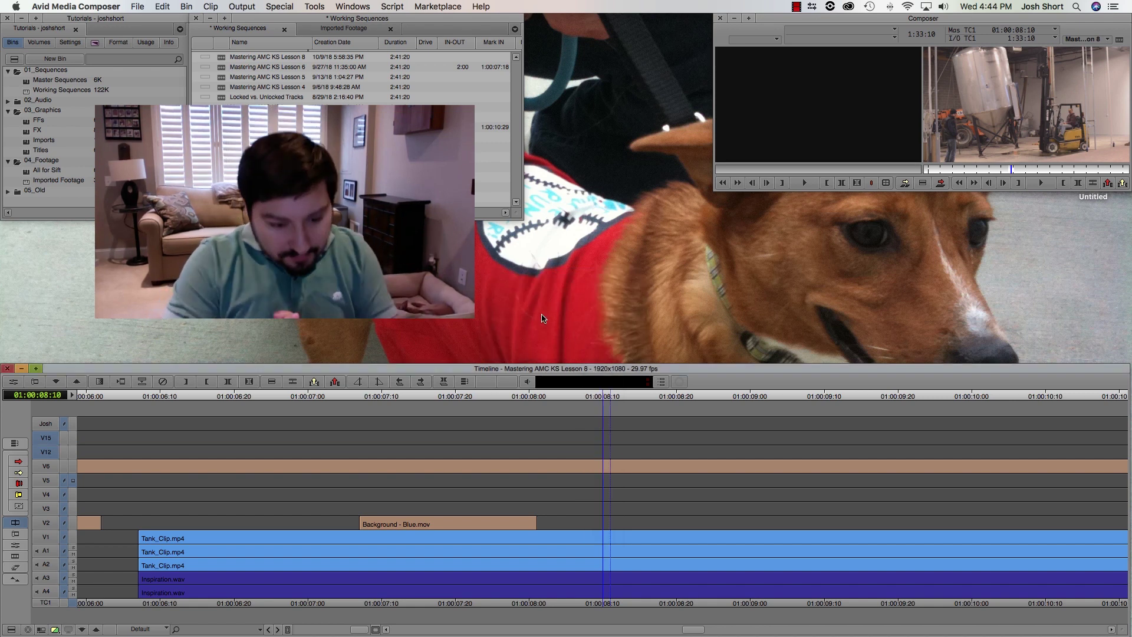
# - Snap the playhead to the head frame of the first ManWomanAtLaptop-01.mov clip on V2, then to the head of the adjacent Background - Blue.mov clip
pyautogui.click(486, 482)
pyautogui.hotkey('ctrl', '[')
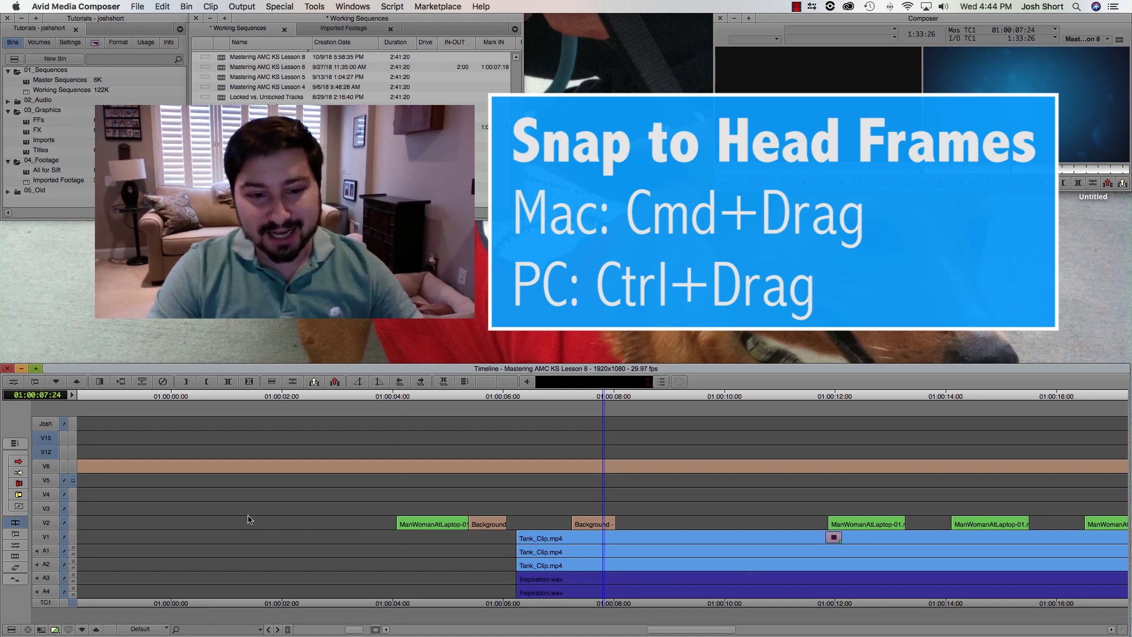
pyautogui.keyDown('super'); pyautogui.click(277, 521); pyautogui.keyUp('super')
pyautogui.moveTo(328, 522); pyautogui.dragTo(390, 531)
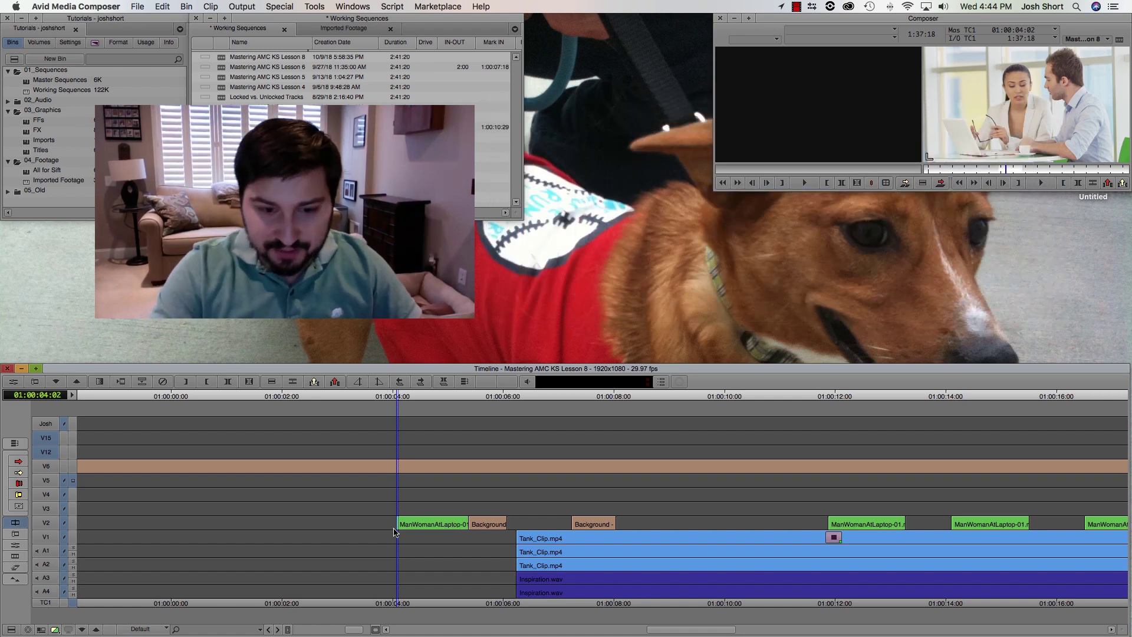
pyautogui.press('super+bracketright')
pyautogui.press('super+bracketright')
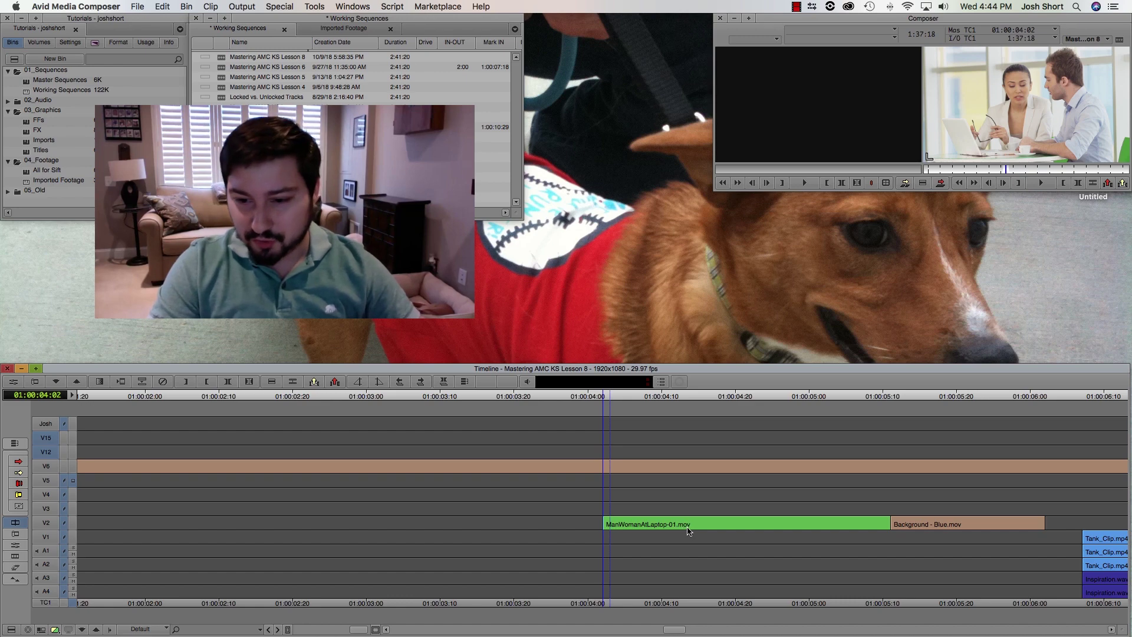
pyautogui.press('s')
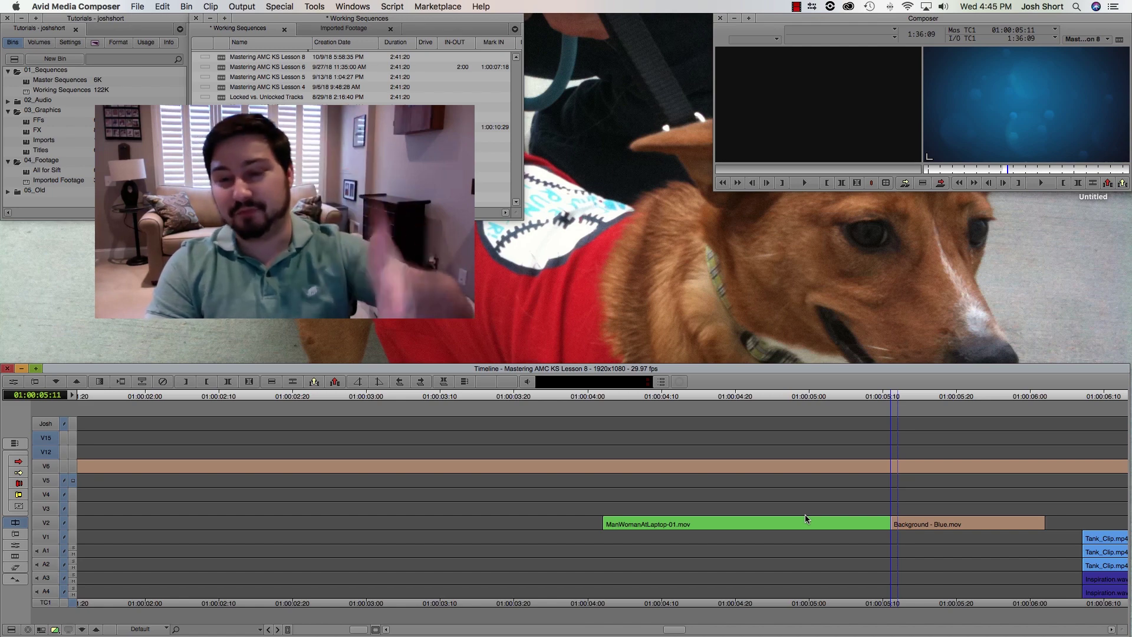
# - Snap the playhead forward through the V2 edit points from the second Background clip to the end of the last ManWomanAtLaptop-01.mov clip
pyautogui.press('super+bracketleft')
pyautogui.press('super+bracketleft')
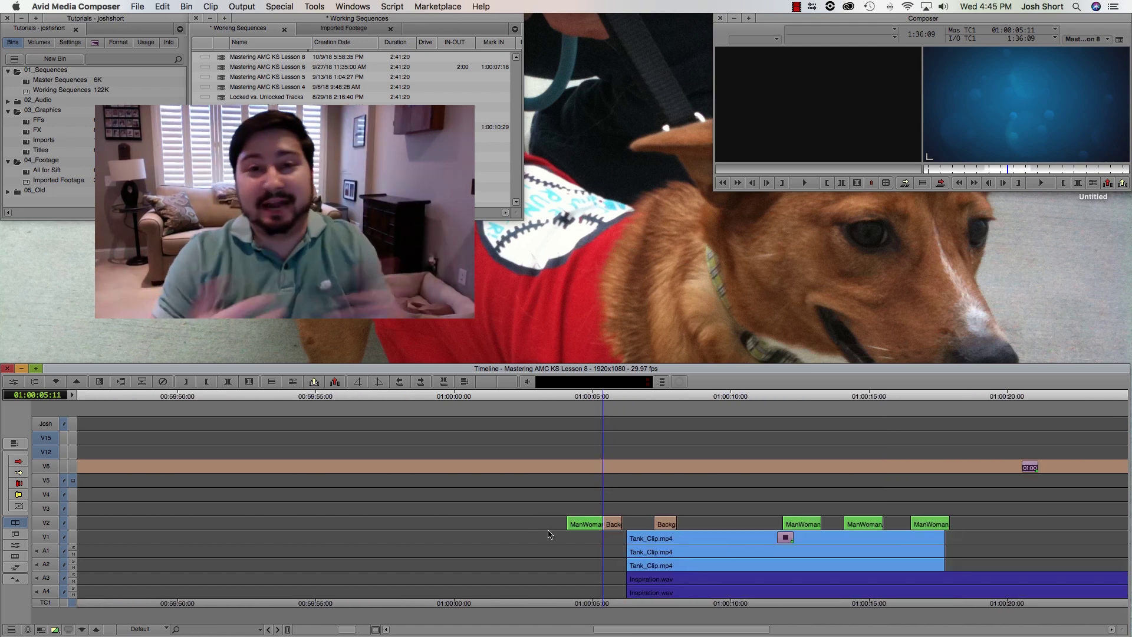
pyautogui.click(649, 537)
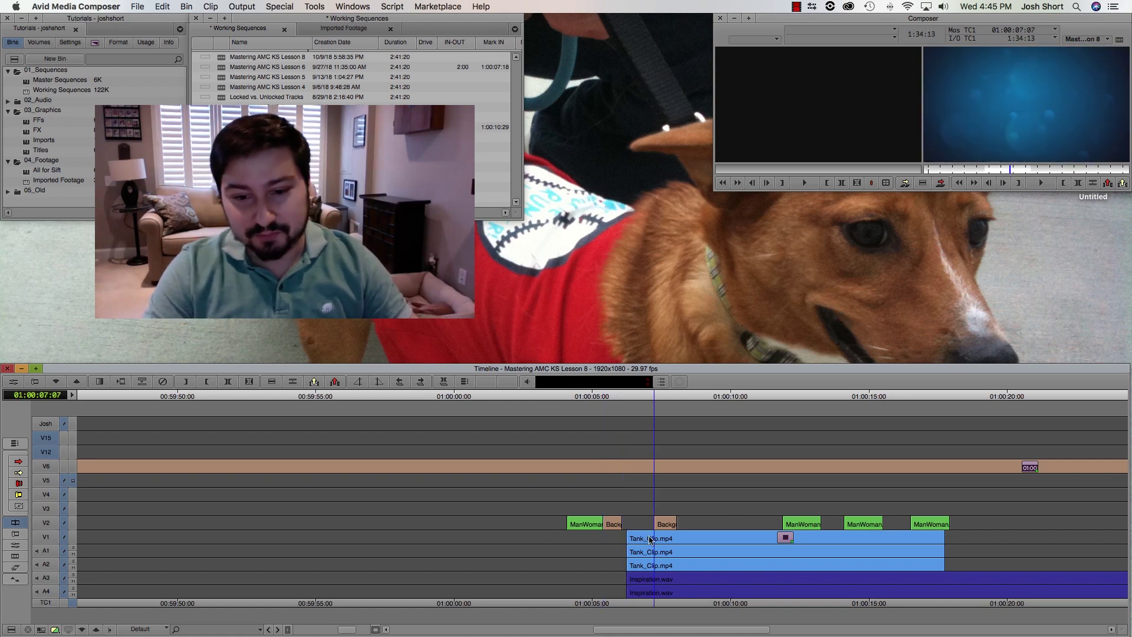
pyautogui.moveTo(649, 539); pyautogui.dragTo(808, 534)
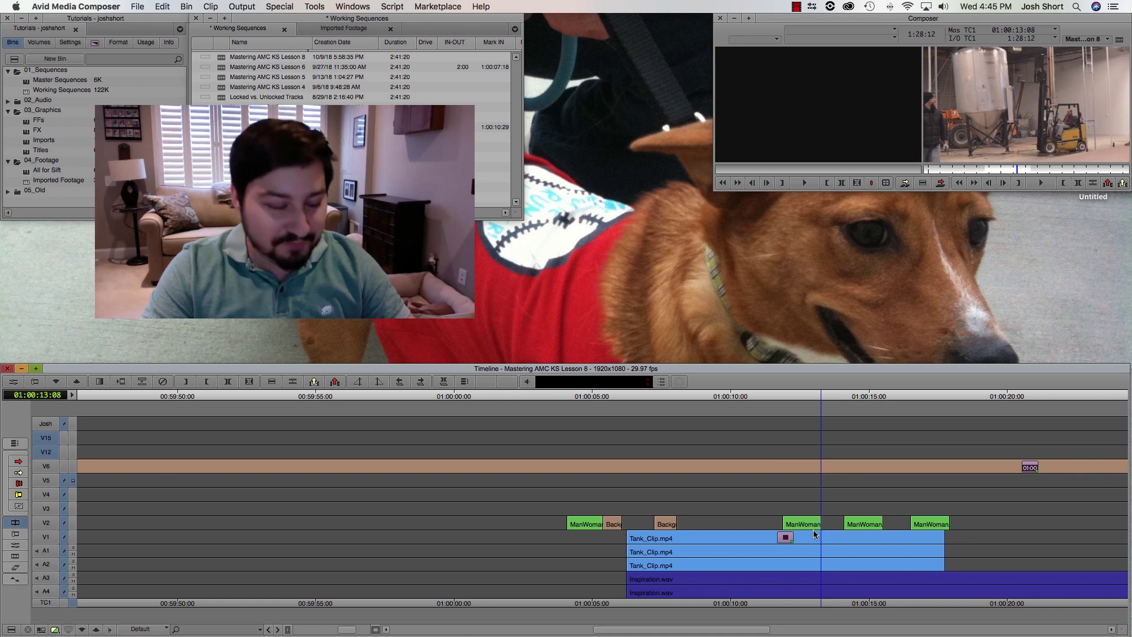
pyautogui.moveTo(816, 532); pyautogui.dragTo(948, 537)
# - Snap the playhead back to the head of the last ManWomanAtLaptop-01.mov clip, then forward to the edit point at its end
pyautogui.press('super+bracketright')
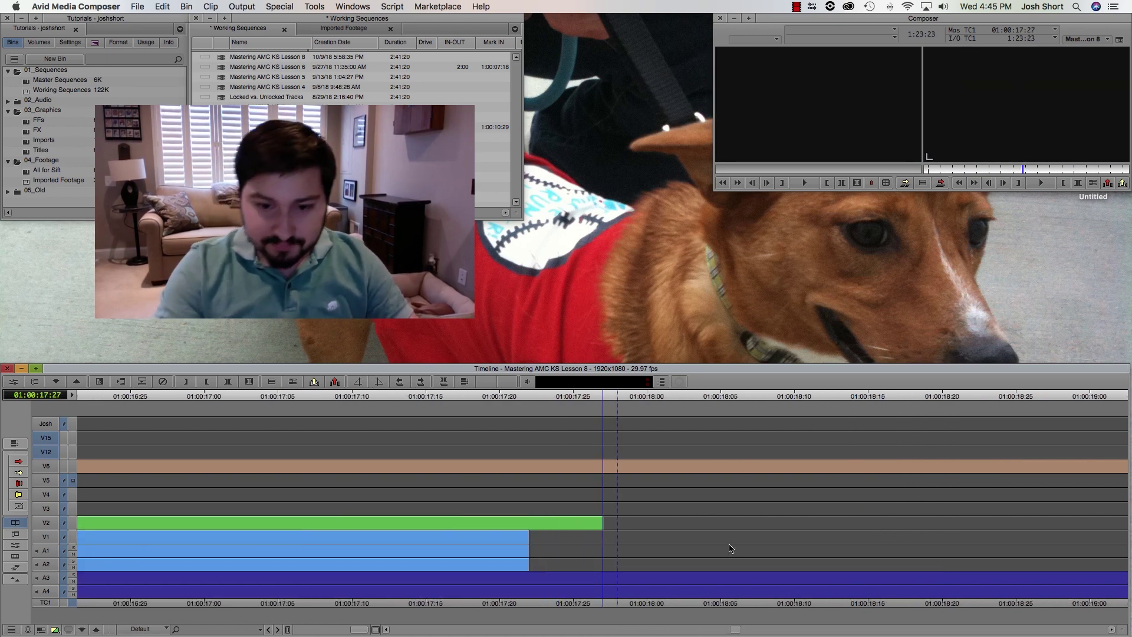
pyautogui.press('a')
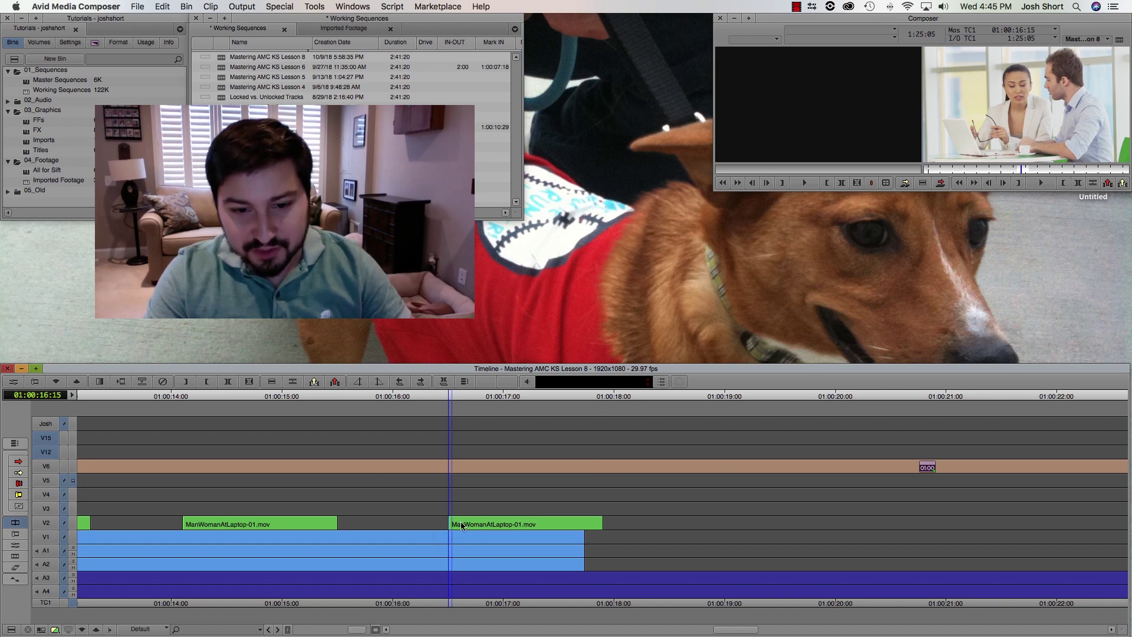
pyautogui.press('s')
pyautogui.press('s')
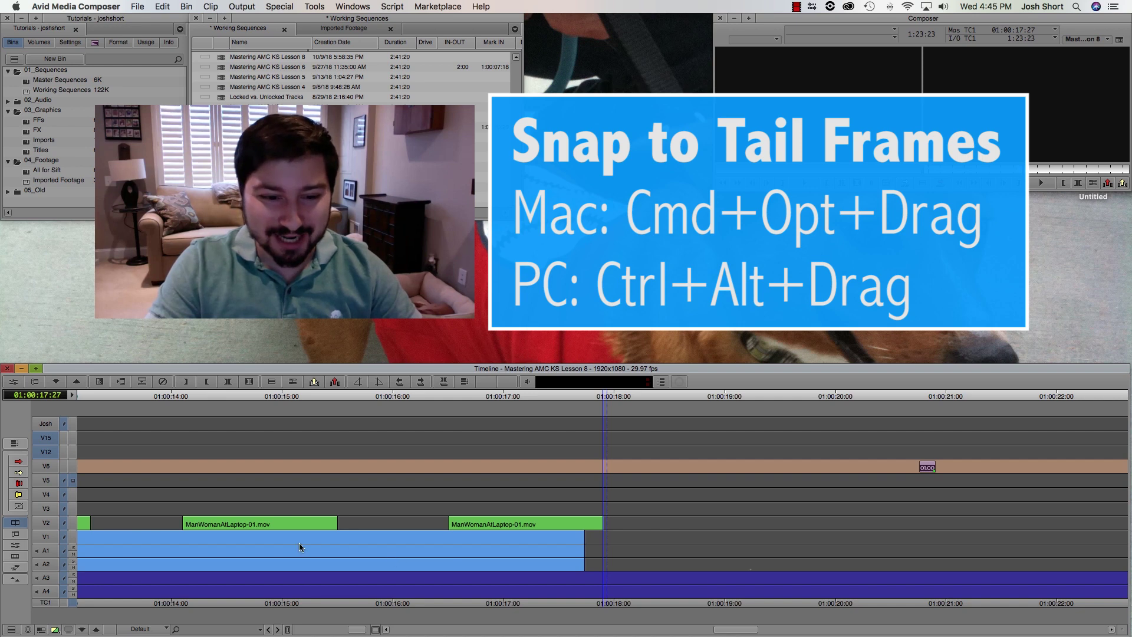
# - Snap the playhead to successive tail frames, through the end of the V1 clip to the last frame of the final V2 clip
pyautogui.click(335, 548)
pyautogui.moveTo(334, 543); pyautogui.dragTo(411, 542)
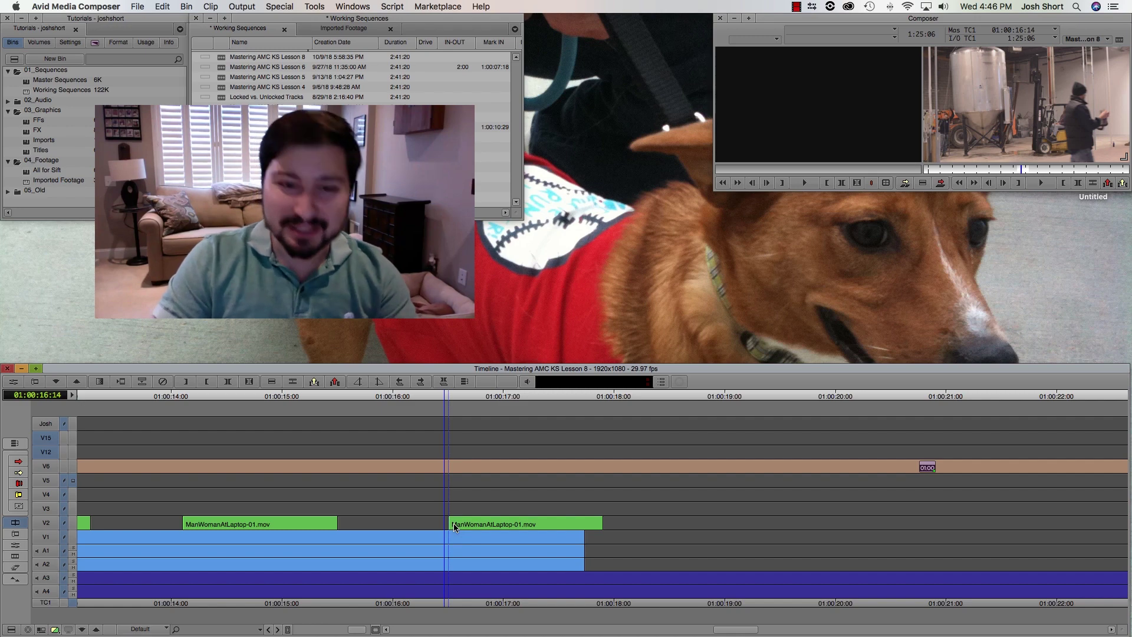
pyautogui.click(336, 534)
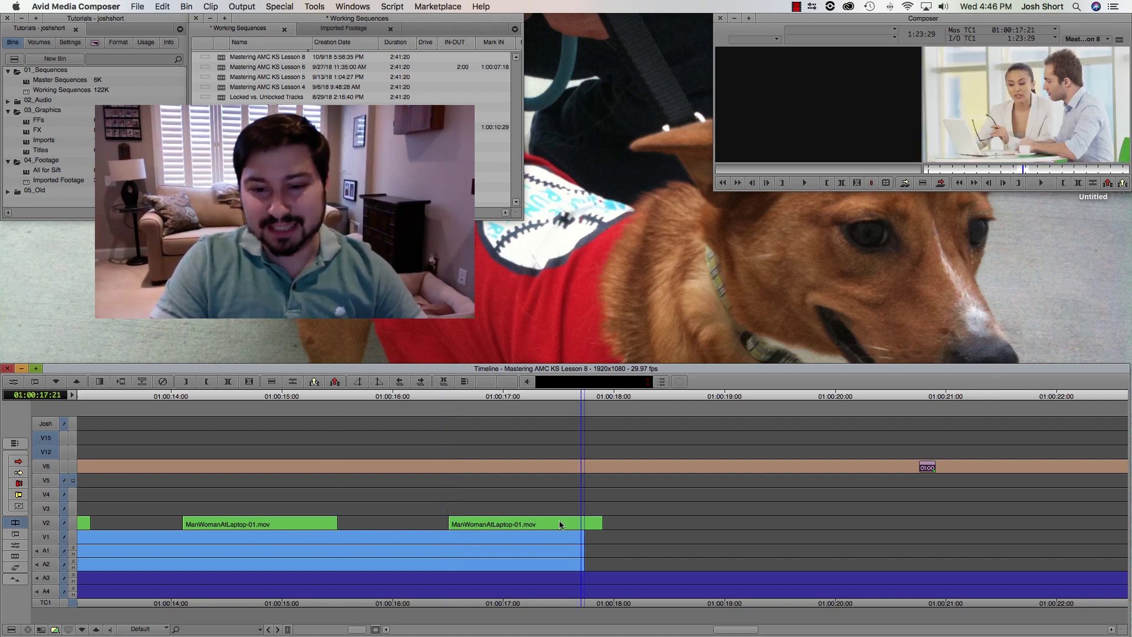
pyautogui.click(597, 528)
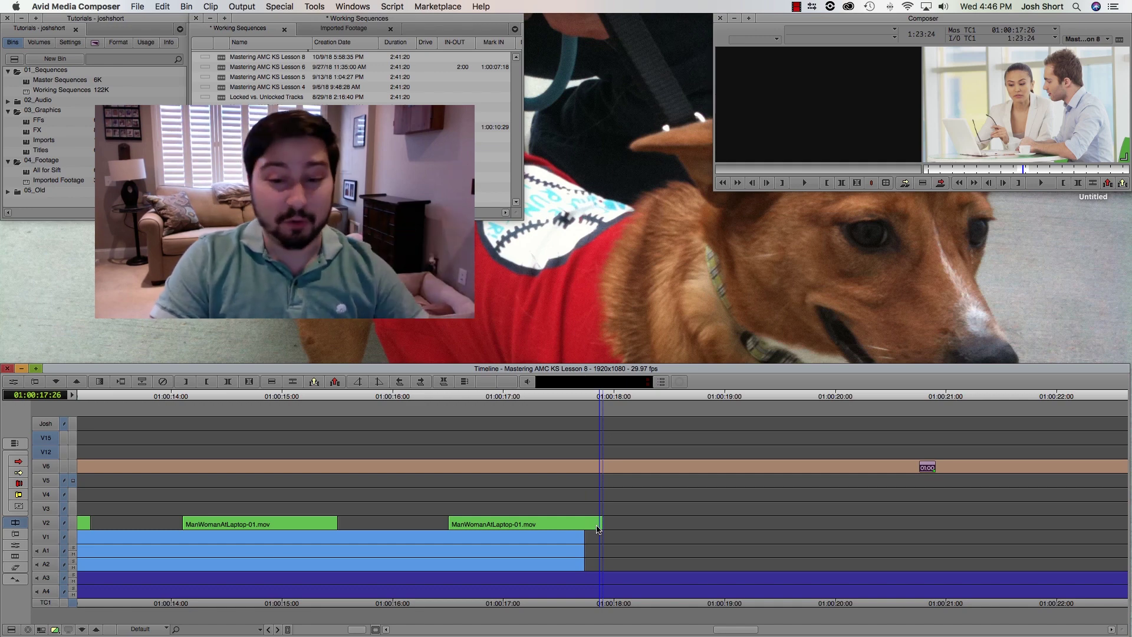
# - Snap the playhead back to the heads of the last two ManWomanAtLaptop-01.mov clips, then return it to the head of the last one
pyautogui.press('a')
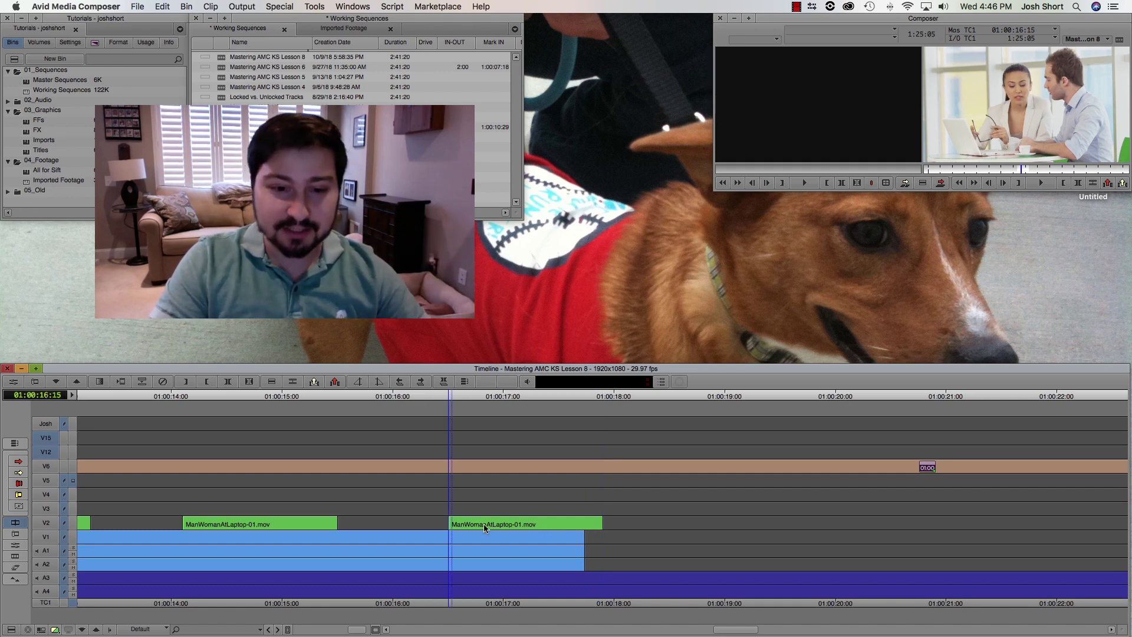
pyautogui.press('a')
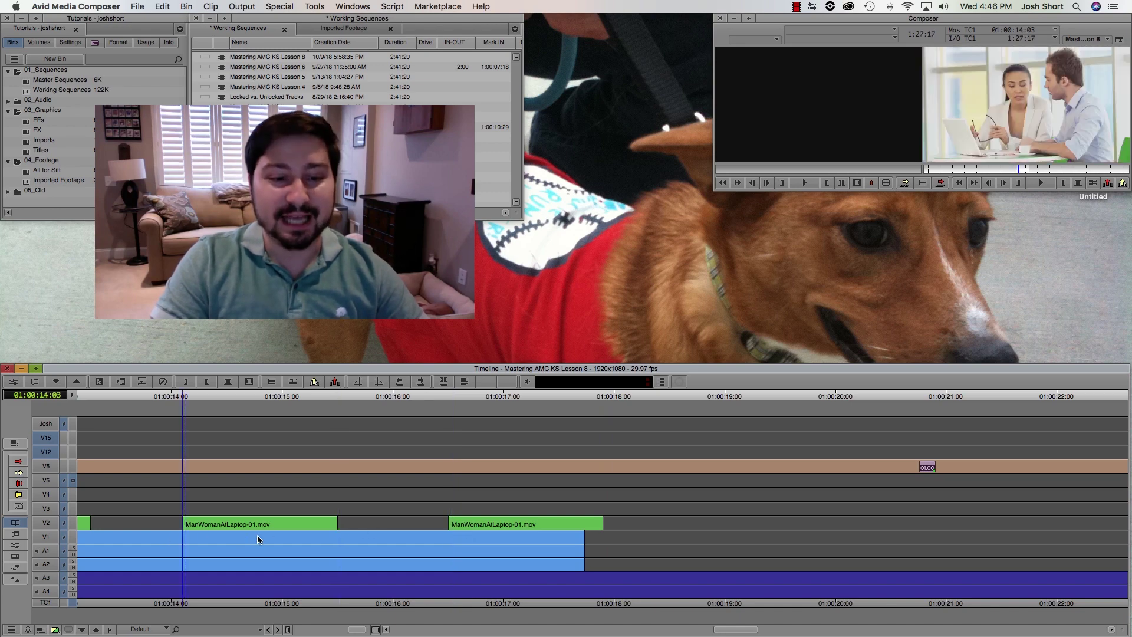
pyautogui.press('s')
pyautogui.press('s')
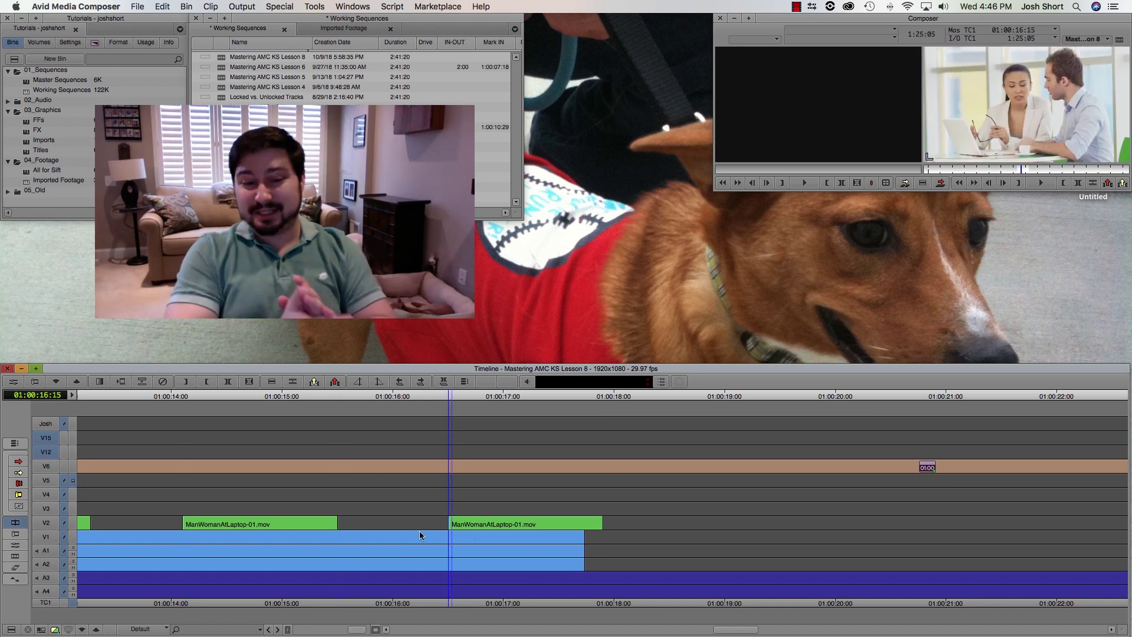